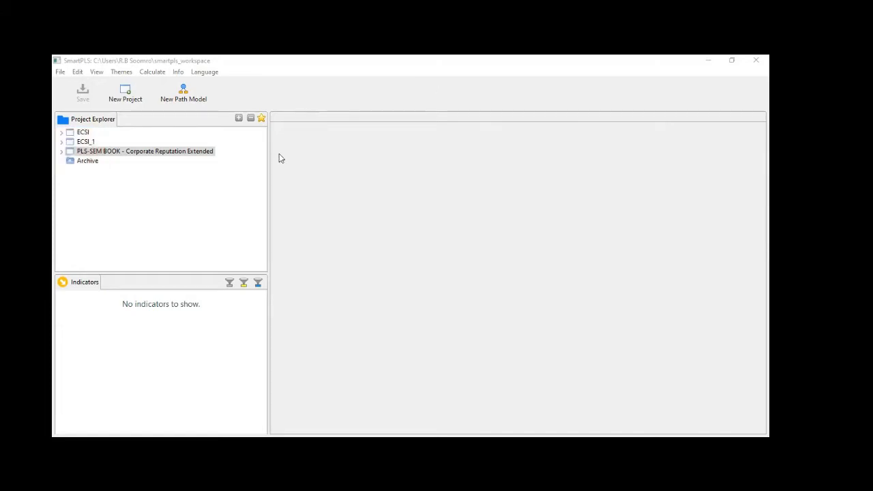
Expand the PLS-SEM BOOK - Corporate Reputation Extended project and view the Redundancy analysis ATTR model with its indicator list.
{"action": "left_click", "coordinate": [95, 151]}
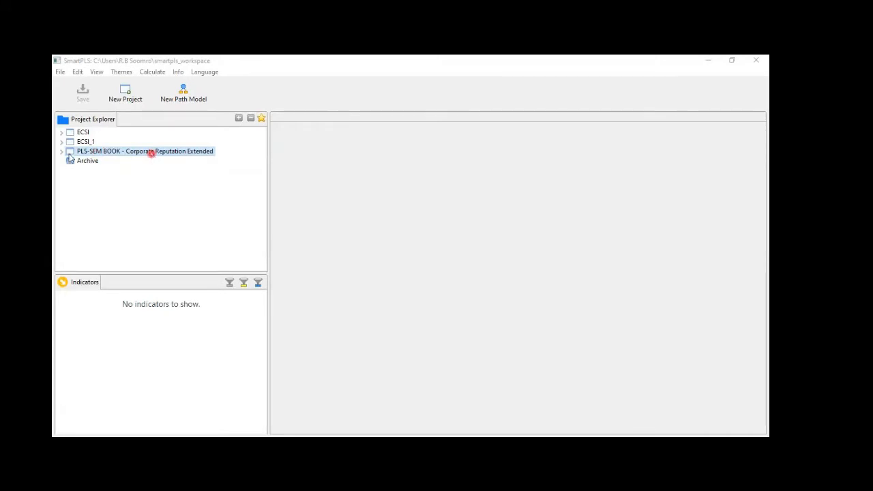
{"action": "double_click", "coordinate": [153, 154]}
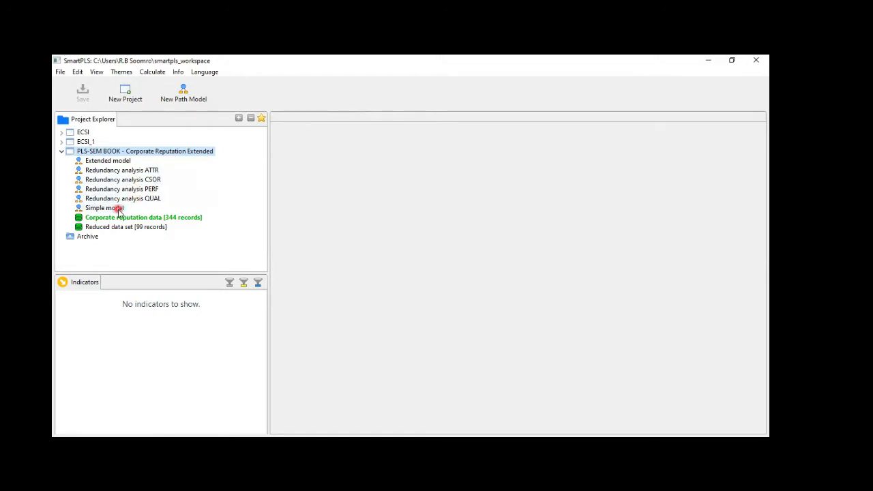
{"action": "left_click", "coordinate": [150, 172]}
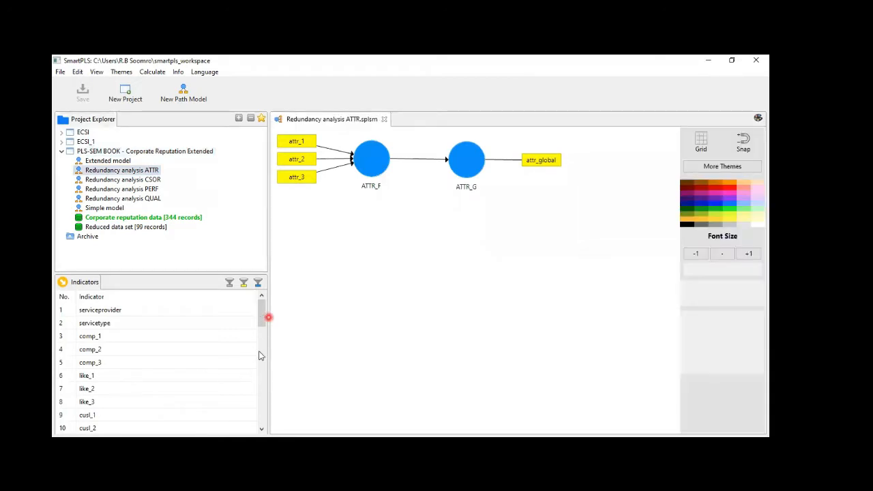
{"action": "scroll", "coordinate": [250, 403], "scroll_direction": "down", "scroll_amount": 10}
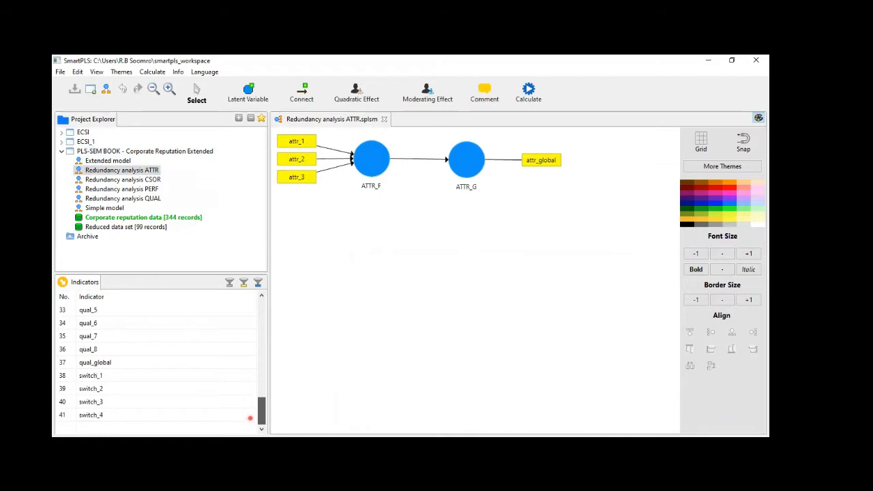
{"action": "scroll", "coordinate": [247, 357], "scroll_direction": "up", "scroll_amount": 10}
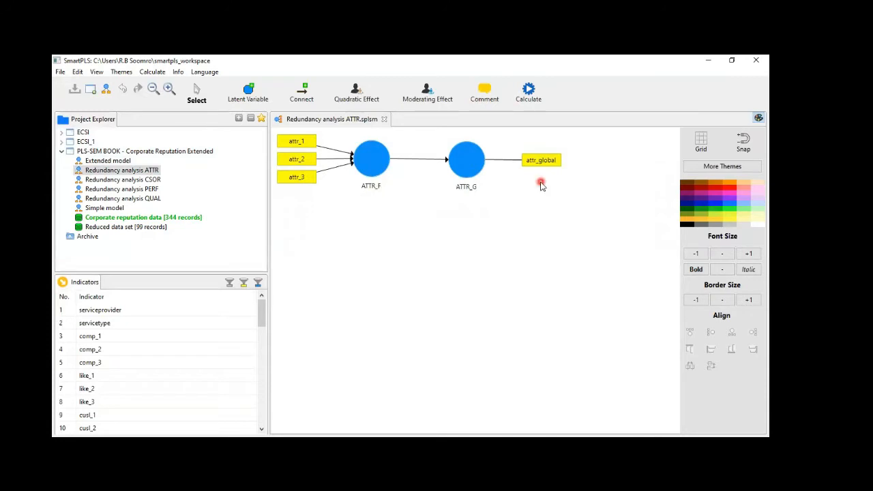
Open the Redundancy analysis CSOR model and the Simple model to view their path diagrams.
{"action": "left_click", "coordinate": [154, 180]}
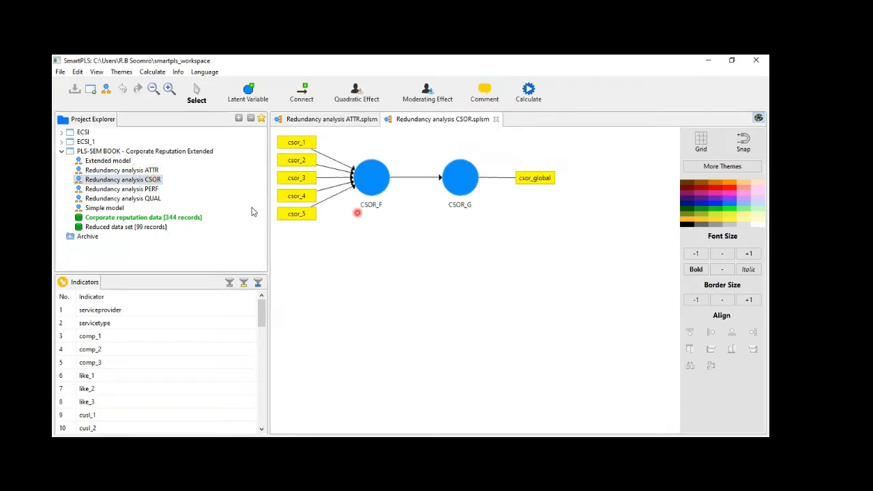
{"action": "left_click", "coordinate": [151, 191]}
{"action": "left_click", "coordinate": [259, 180]}
{"action": "left_click", "coordinate": [109, 211]}
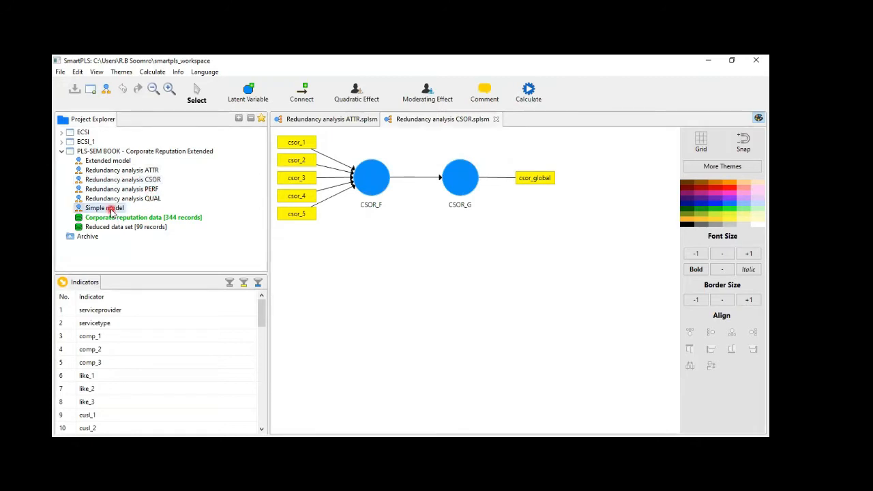
{"action": "left_click", "coordinate": [343, 231]}
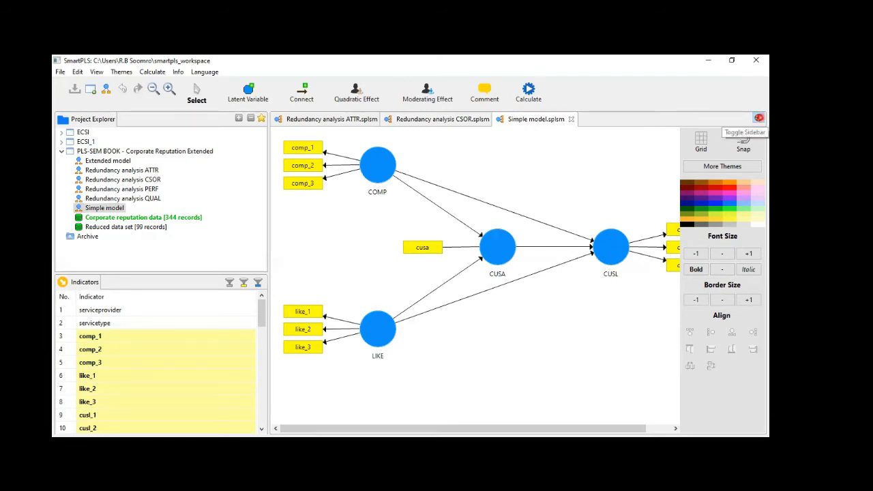
Hide the formatting sidebar and narrow the Project Explorer to give the Simple model diagram more room.
{"action": "left_click", "coordinate": [758, 118]}
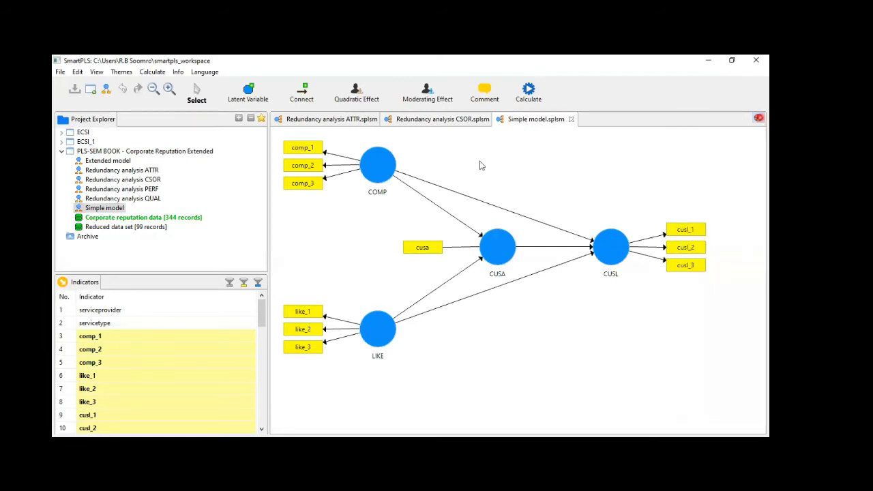
{"action": "left_click", "coordinate": [269, 198]}
{"action": "left_click_drag", "start_coordinate": [269, 198], "coordinate": [205, 203]}
{"action": "left_click", "coordinate": [513, 260]}
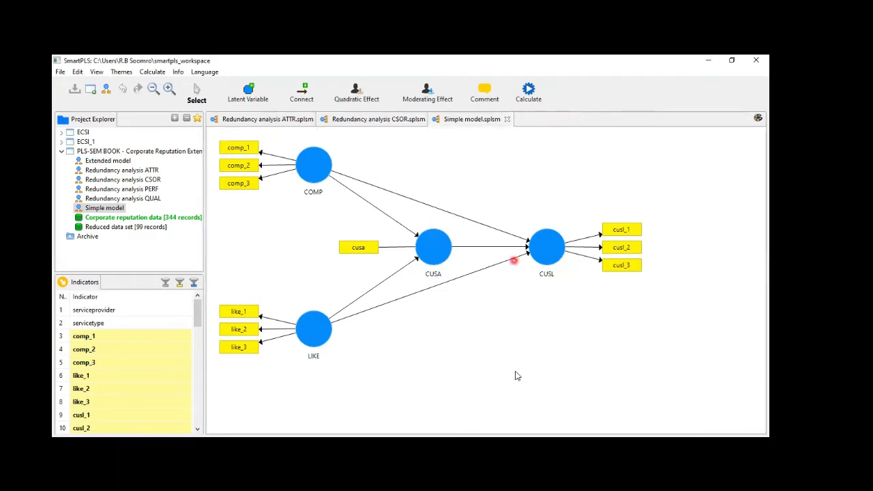
{"action": "left_click", "coordinate": [383, 290]}
Collapse the PLS-SEM BOOK - Corporate Reputation Extended project and select the Archive folder.
{"action": "left_click", "coordinate": [170, 217]}
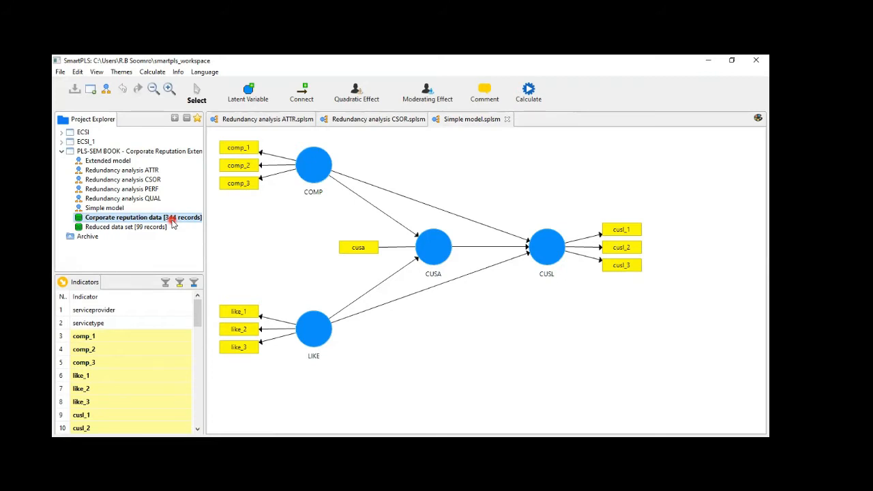
{"action": "left_click", "coordinate": [61, 152]}
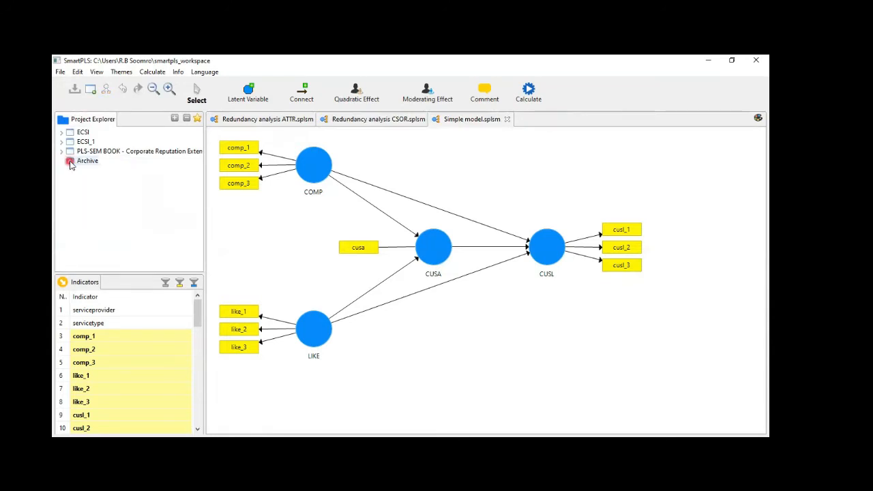
{"action": "left_click", "coordinate": [71, 163]}
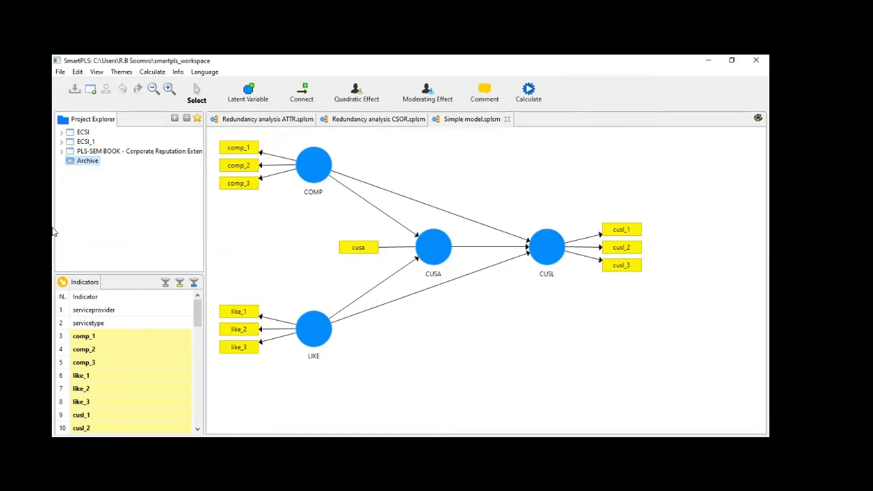
{"action": "left_click", "coordinate": [76, 221]}
Archive the ECSI, ECSI_1 and PLS-SEM BOOK - Corporate Reputation Extended projects.
{"action": "right_click", "coordinate": [83, 133]}
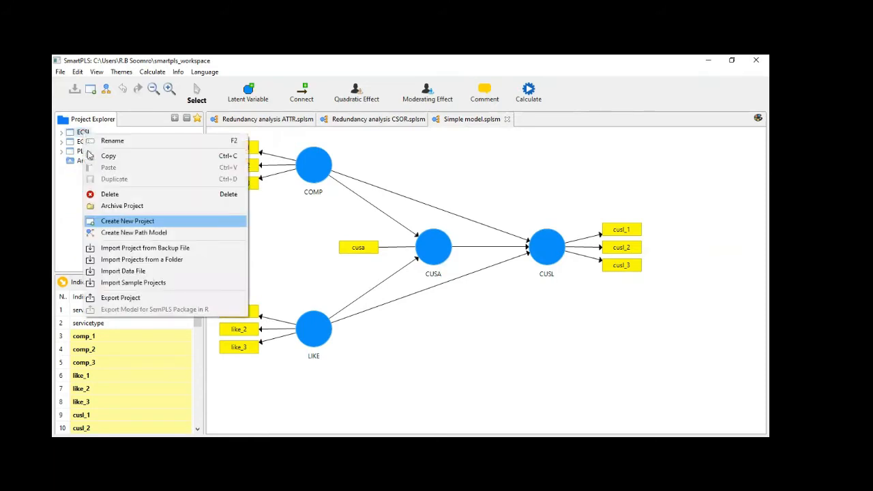
{"action": "left_click", "coordinate": [113, 207]}
{"action": "left_click", "coordinate": [112, 208]}
{"action": "left_click", "coordinate": [87, 141]}
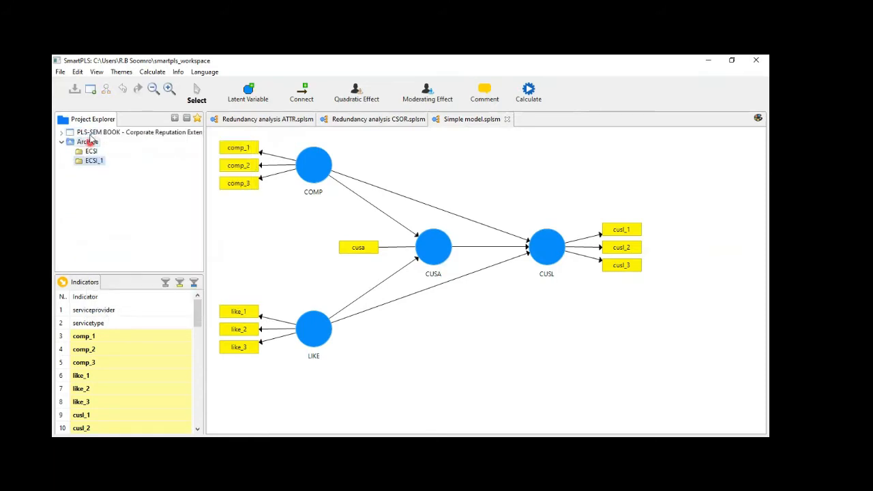
{"action": "right_click", "coordinate": [92, 133]}
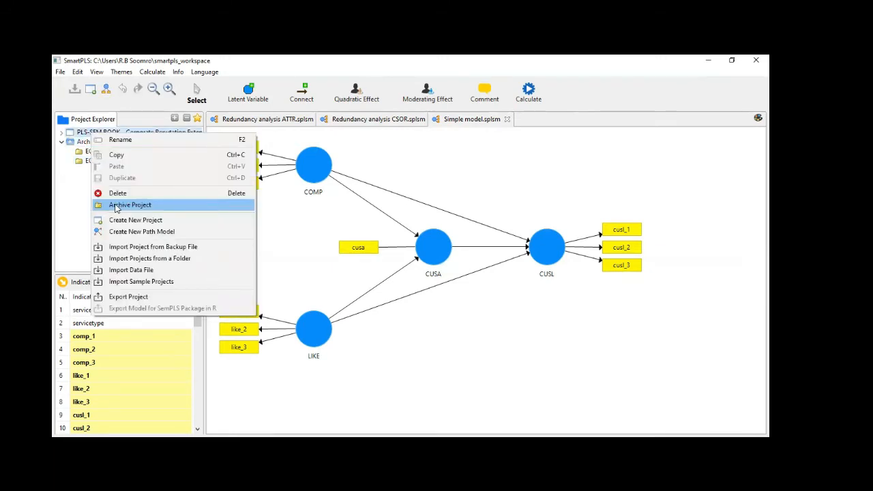
{"action": "left_click", "coordinate": [115, 207]}
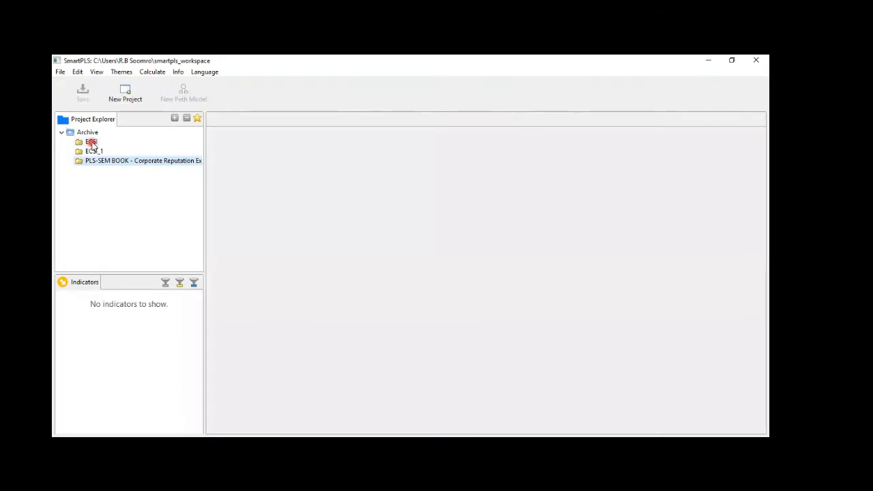
View the restore option for the archived ECSI project, and collapse the Archive folder.
{"action": "right_click", "coordinate": [93, 144]}
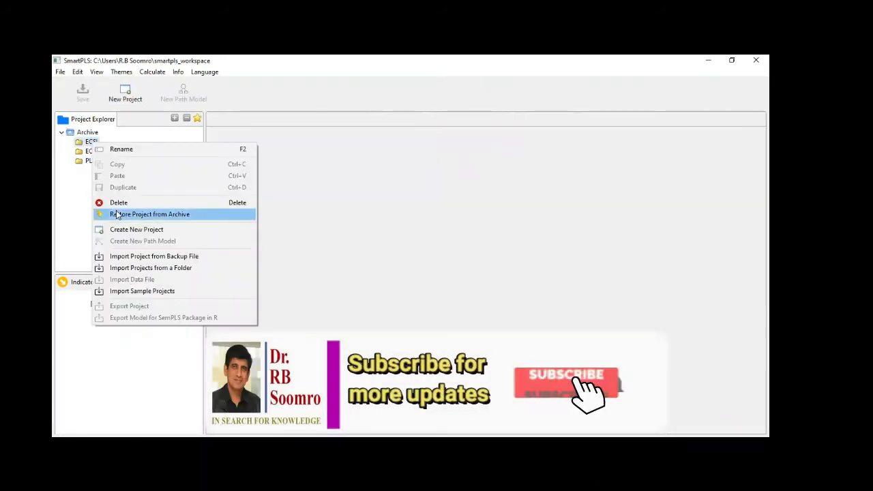
{"action": "left_click", "coordinate": [83, 210]}
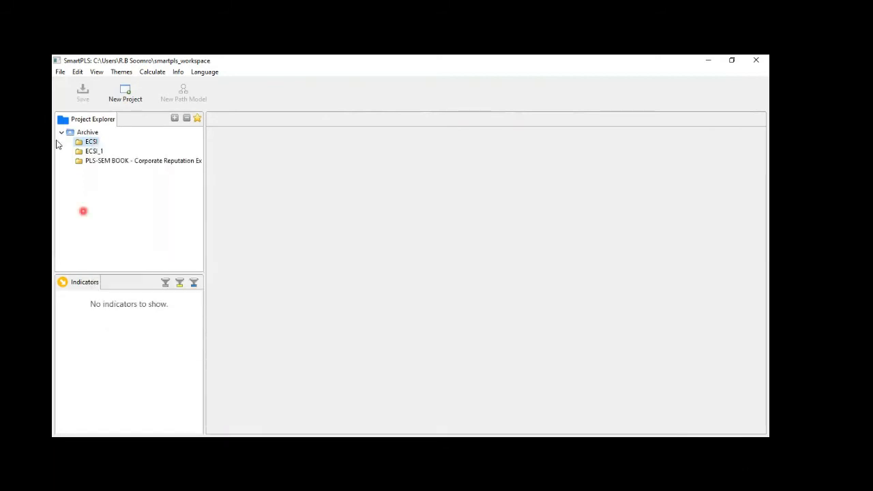
{"action": "left_click", "coordinate": [59, 133]}
{"action": "left_click", "coordinate": [59, 133]}
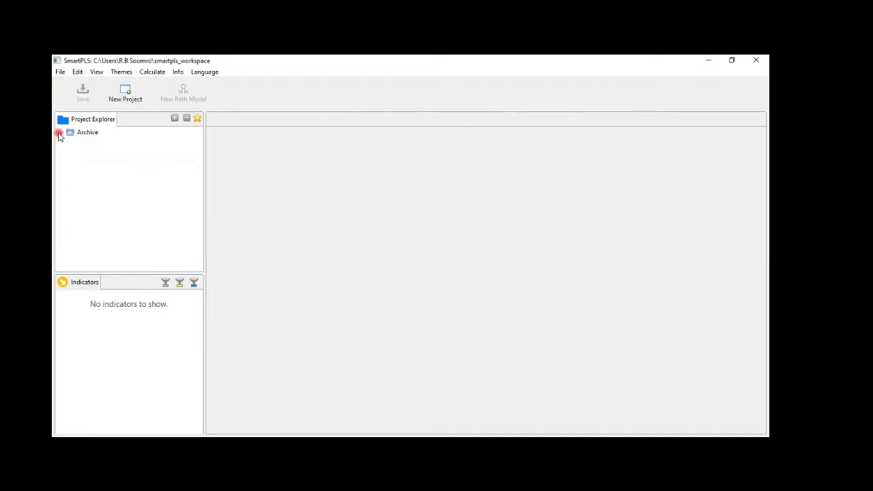
{"action": "right_click", "coordinate": [148, 175]}
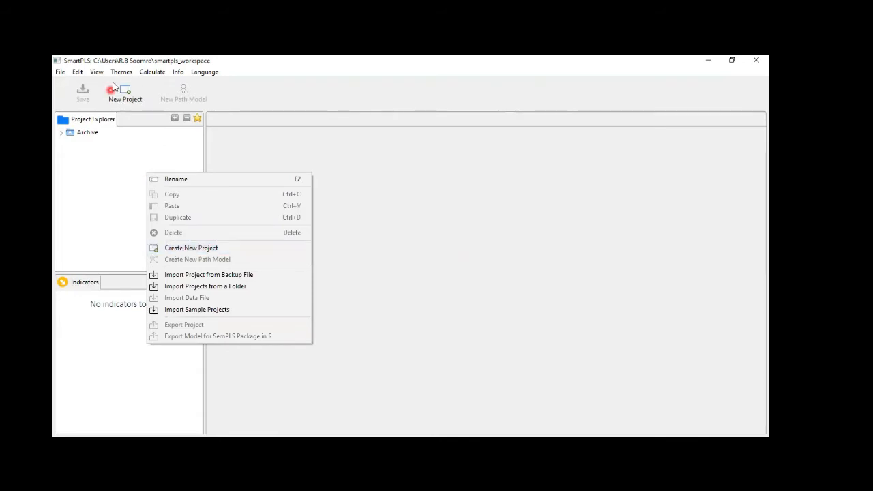
{"action": "left_click", "coordinate": [404, 179]}
{"action": "left_click", "coordinate": [234, 171]}
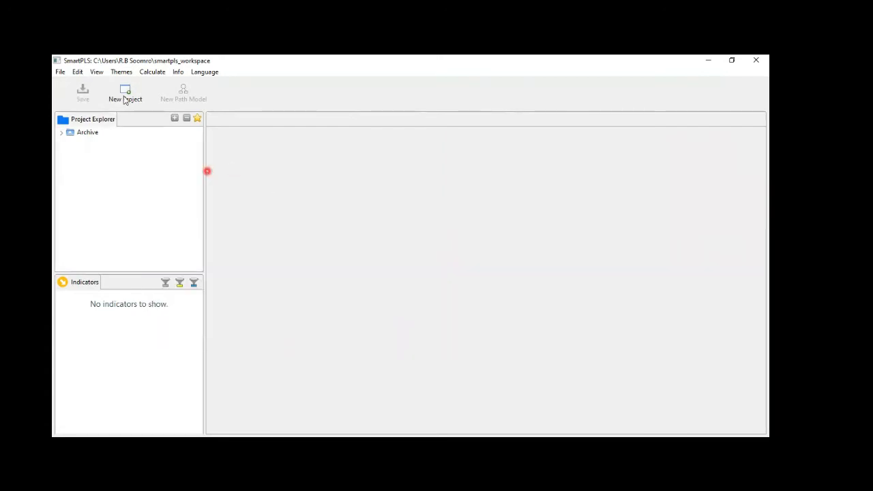
Create a new project named Green Purchasing Behaviour.
{"action": "left_click", "coordinate": [123, 98]}
{"action": "left_click", "coordinate": [341, 198]}
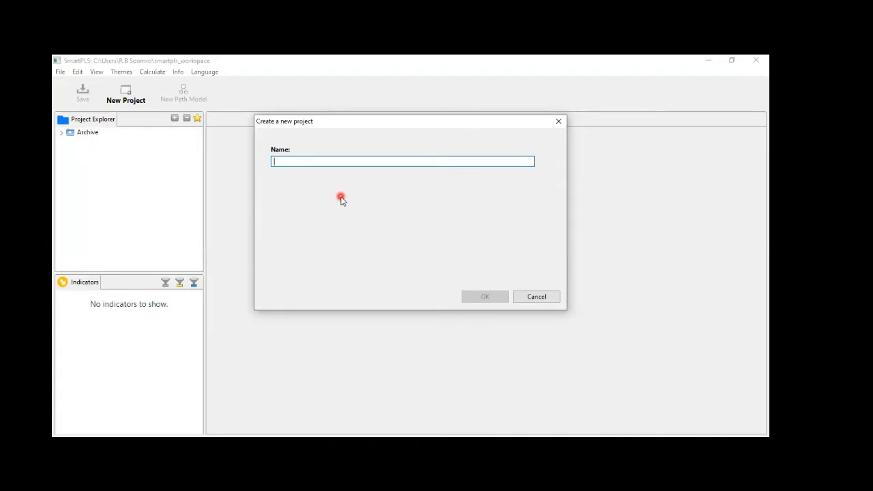
{"action": "type", "text": "G"}
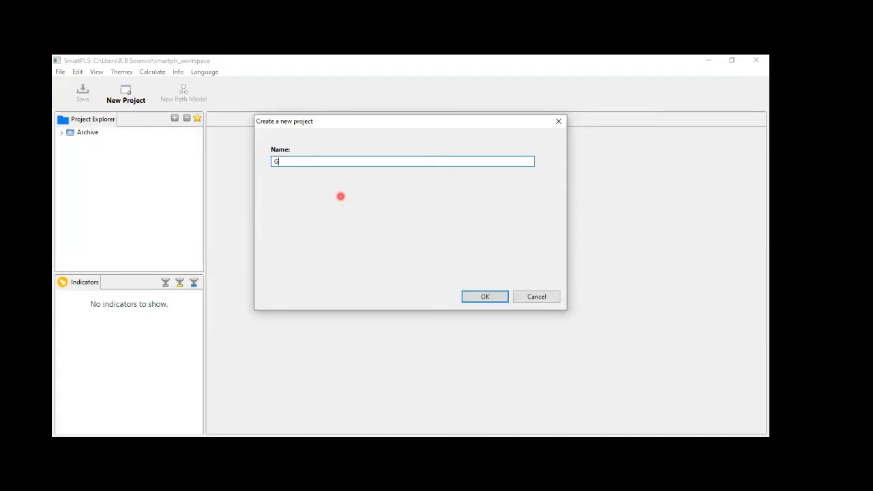
{"action": "type", "text": "reen Purchasing Behaviour"}
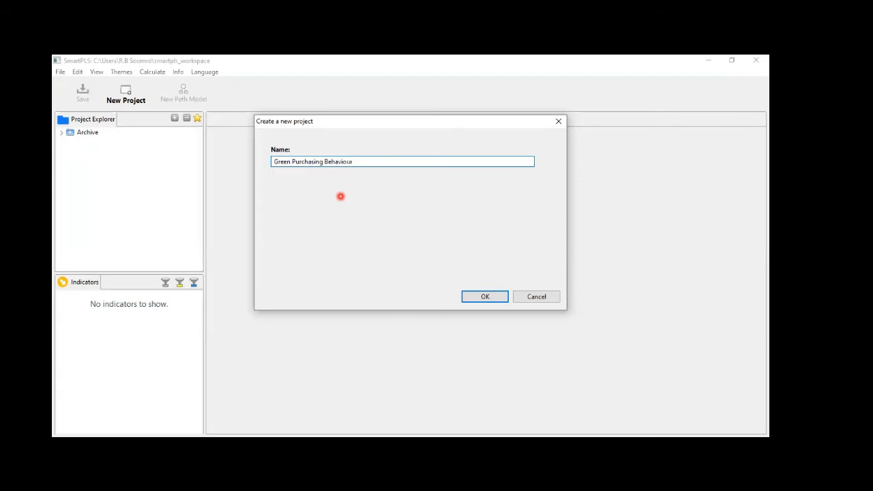
{"action": "left_click", "coordinate": [480, 297]}
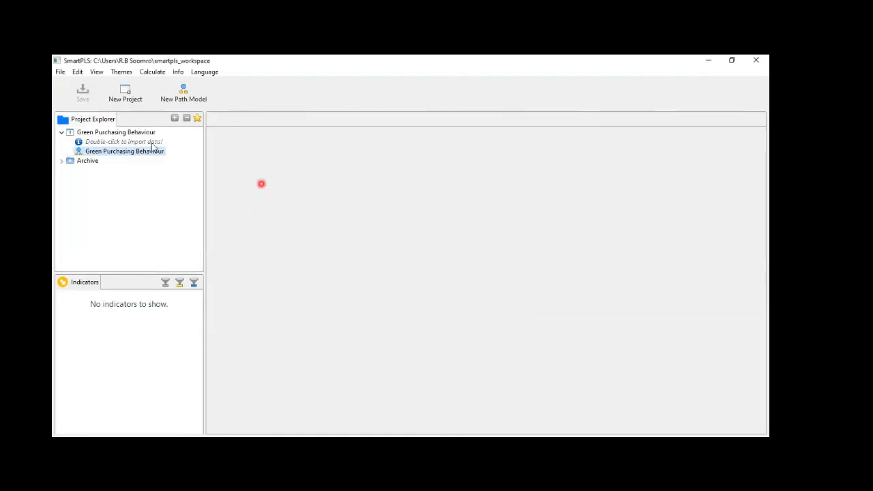
Check which data file types can be imported into the Green Purchasing Behaviour project, and dismiss the file chooser.
{"action": "left_click", "coordinate": [62, 132]}
{"action": "left_click", "coordinate": [172, 173]}
{"action": "double_click", "coordinate": [155, 142]}
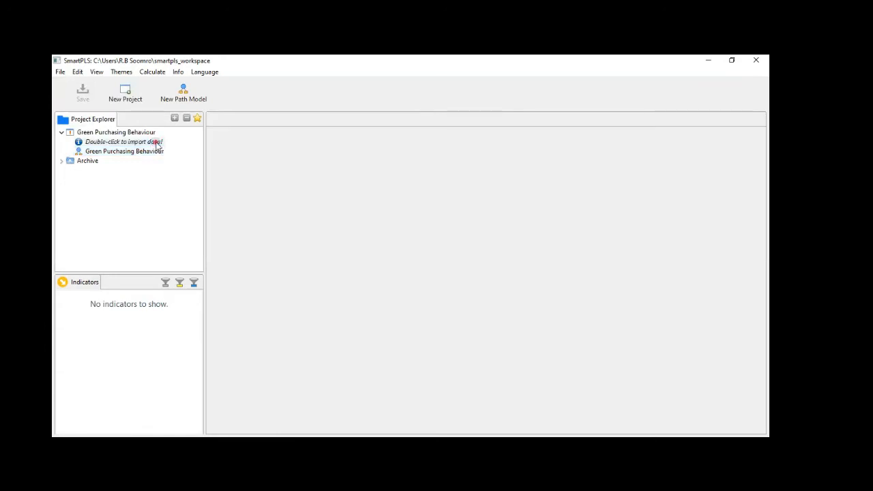
{"action": "double_click", "coordinate": [156, 141]}
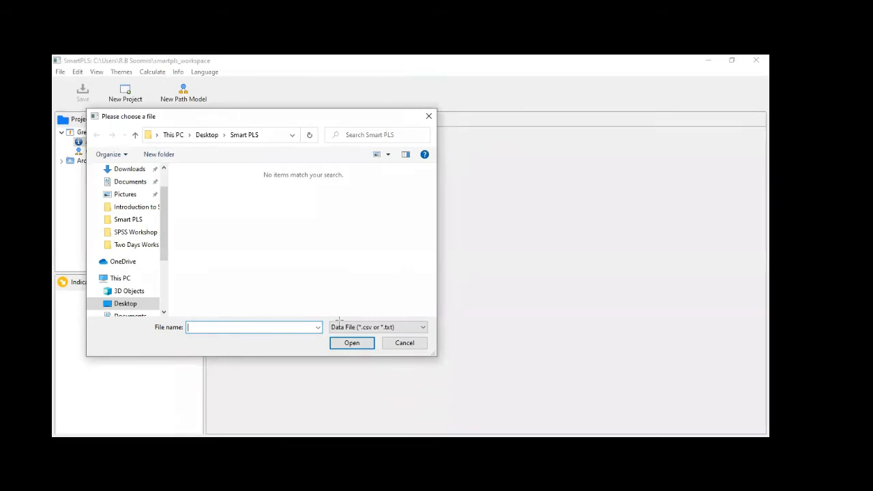
{"action": "left_click_drag", "start_coordinate": [323, 313], "coordinate": [430, 336]}
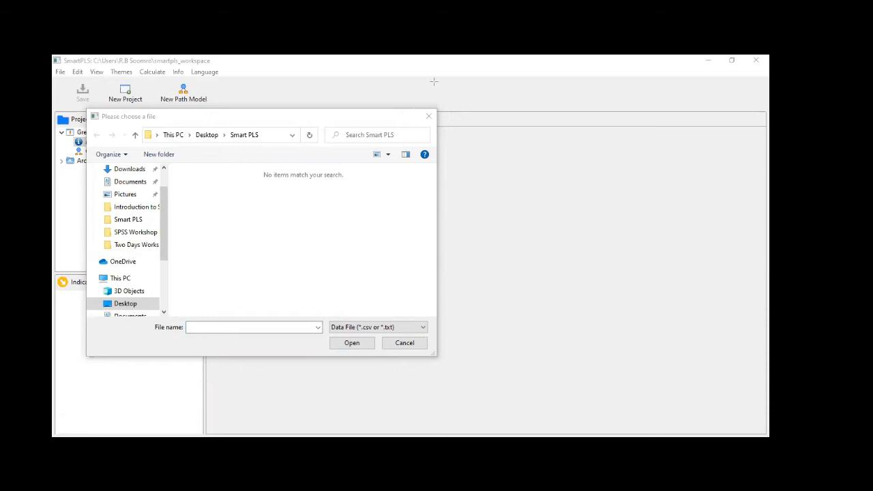
{"action": "left_click", "coordinate": [405, 343]}
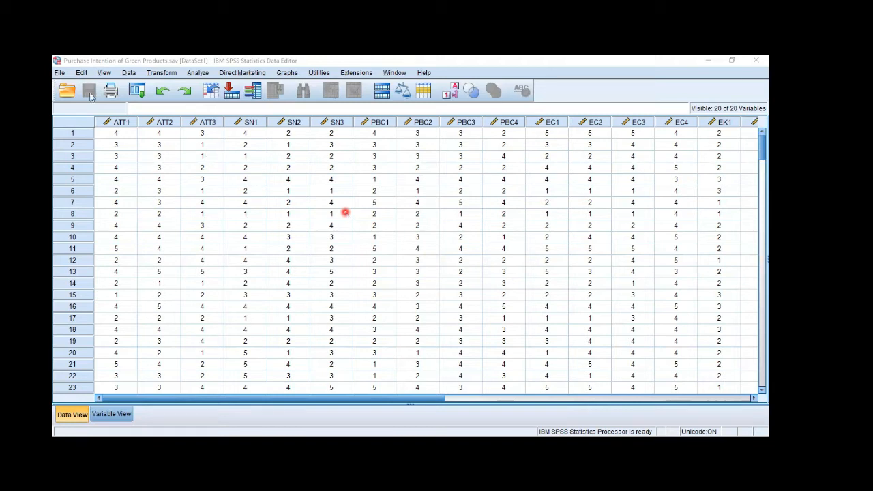
In SPSS Statistics, save the dataset as the comma-delimited file Purchase Intention of Green Products.csv in the Smart PLS folder, including variable names.
{"action": "left_click", "coordinate": [59, 73]}
{"action": "left_click", "coordinate": [172, 179]}
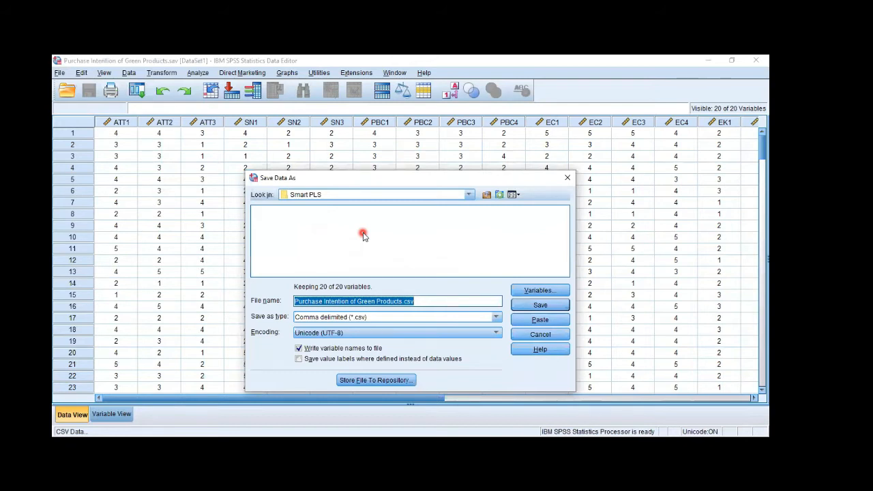
{"action": "left_click", "coordinate": [363, 235]}
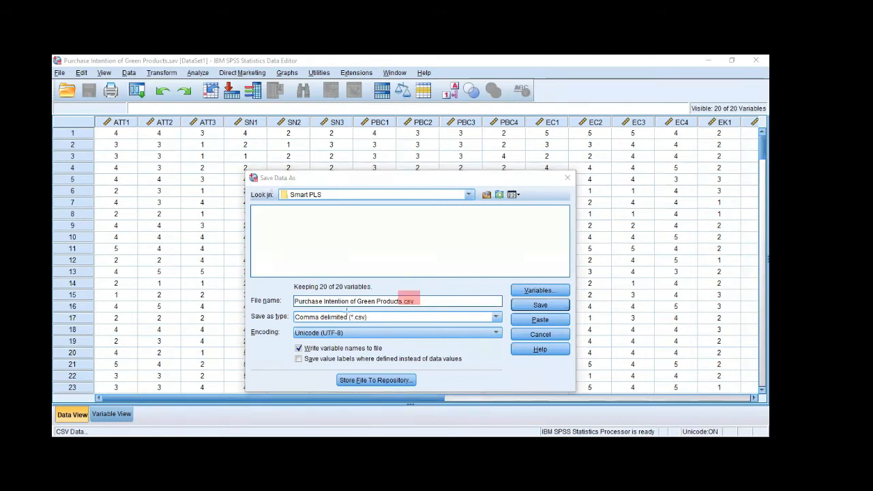
{"action": "left_click_drag", "start_coordinate": [343, 310], "coordinate": [371, 321]}
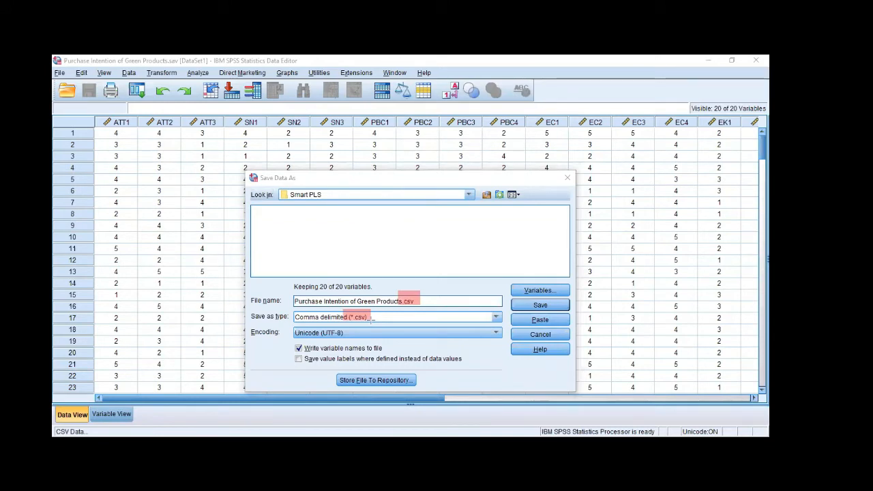
{"action": "key", "text": "Escape"}
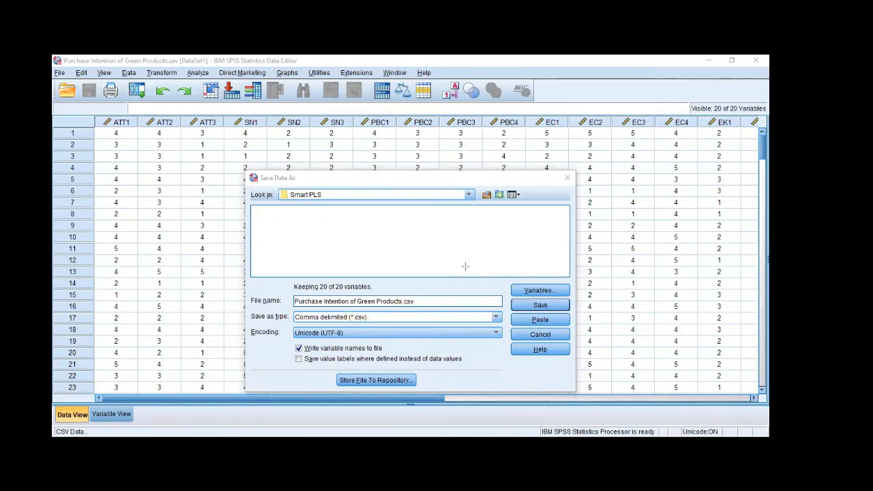
{"action": "left_click", "coordinate": [535, 307]}
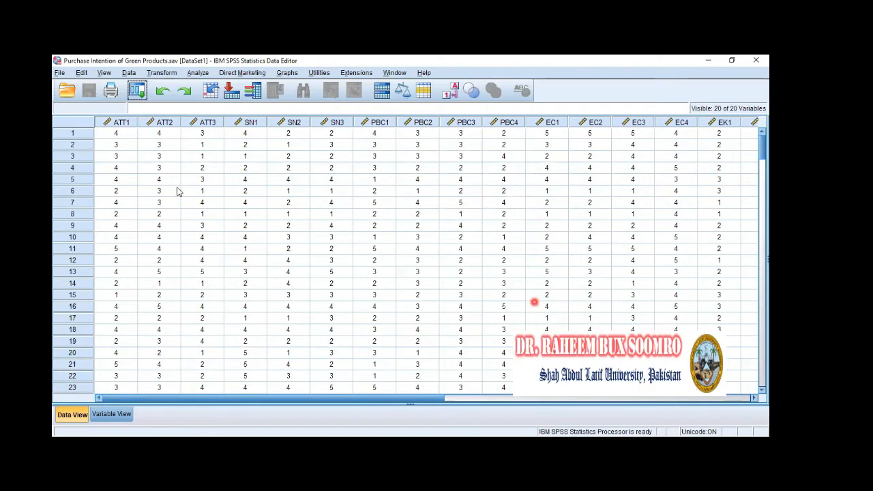
Review the comma-delimited (*.csv) file type among the dataset's save formats, and cancel without saving.
{"action": "left_click", "coordinate": [59, 73]}
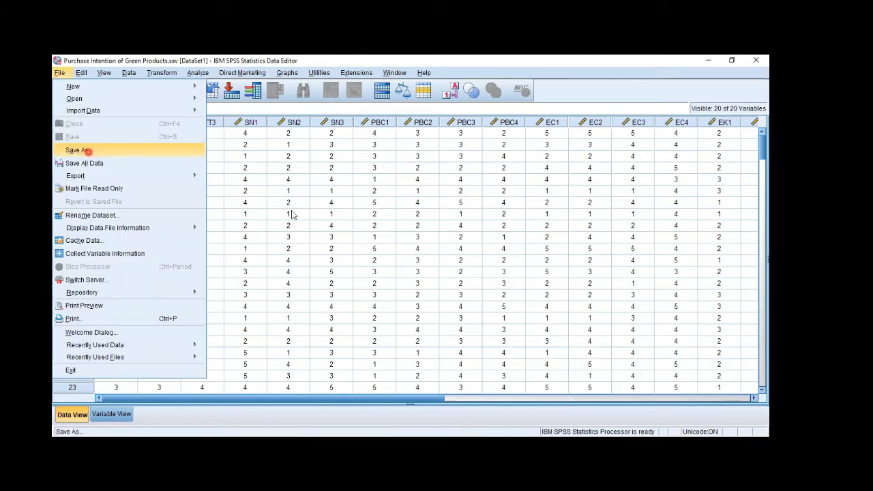
{"action": "left_click", "coordinate": [88, 150]}
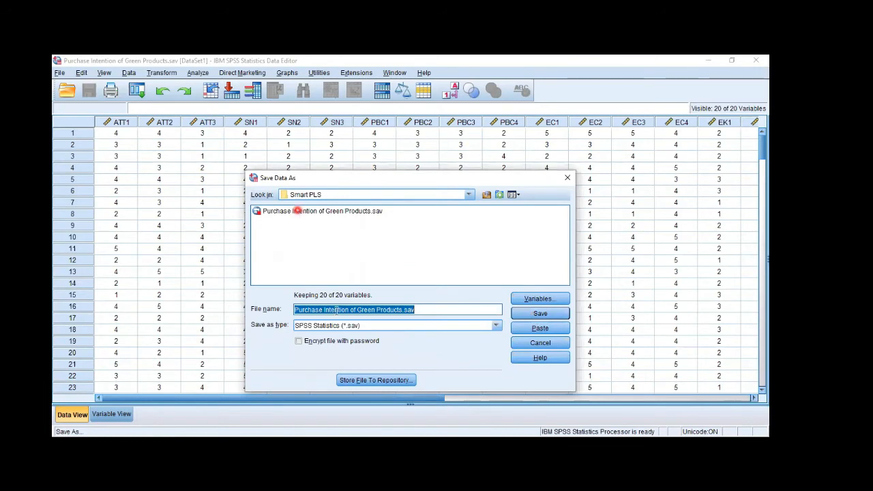
{"action": "left_click", "coordinate": [298, 212]}
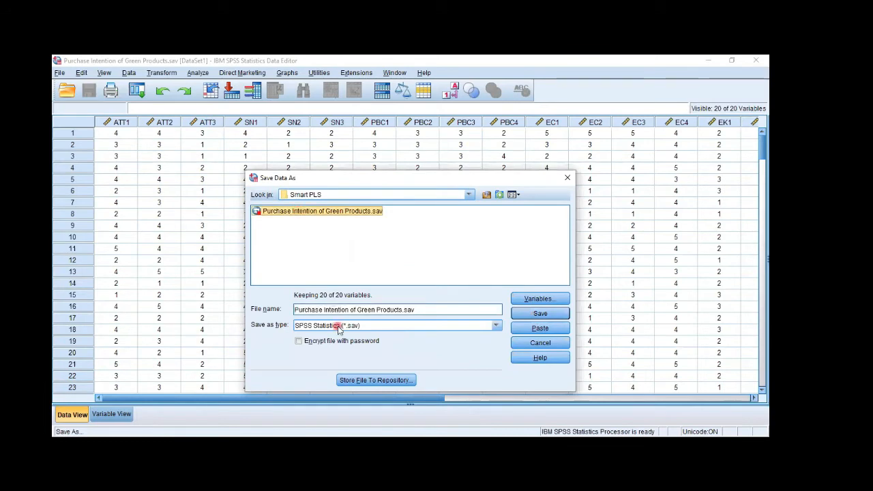
{"action": "left_click", "coordinate": [380, 327]}
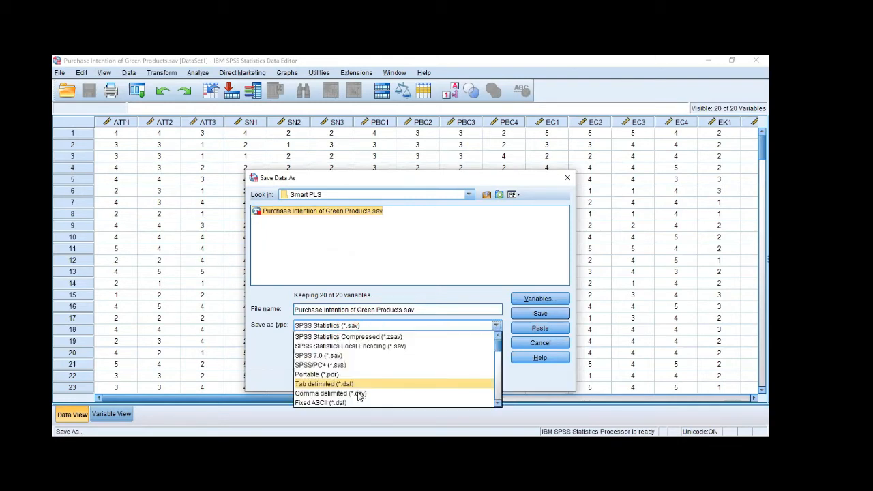
{"action": "left_click", "coordinate": [358, 394]}
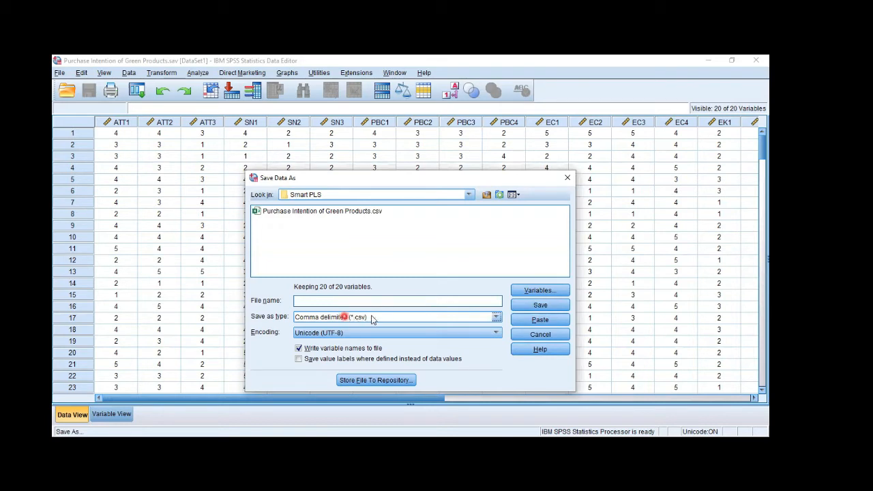
{"action": "left_click", "coordinate": [369, 317]}
{"action": "left_click", "coordinate": [488, 316]}
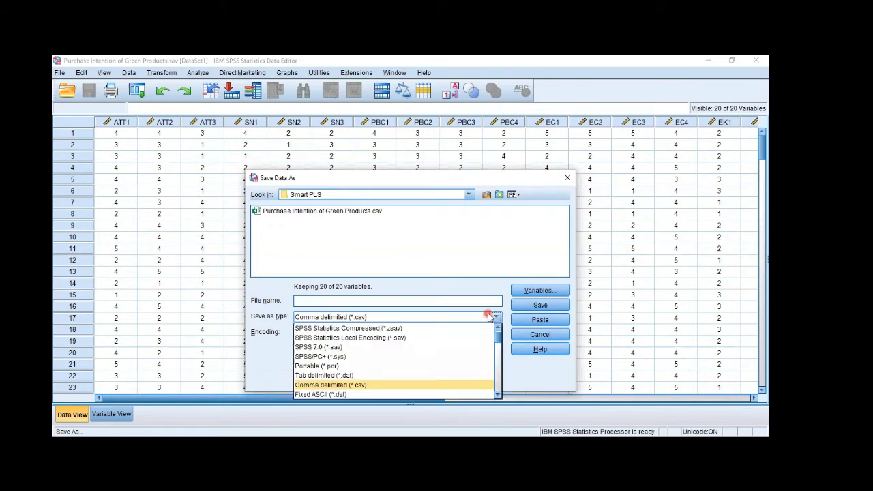
{"action": "left_click", "coordinate": [541, 322]}
{"action": "left_click", "coordinate": [541, 334]}
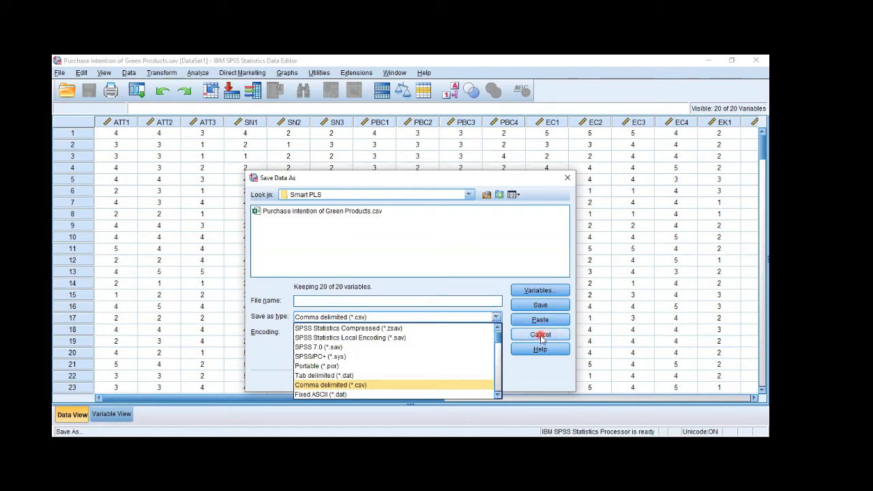
Switch to SmartPLS and import the Purchase Intention of Green Products CSV file into the Green Purchasing Behaviour project, keeping the suggested name.
{"action": "left_click", "coordinate": [417, 90]}
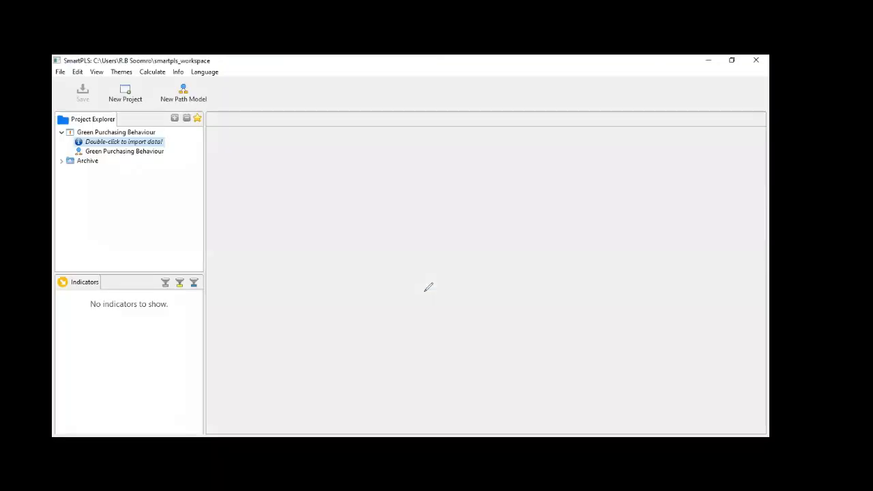
{"action": "left_click", "coordinate": [227, 189]}
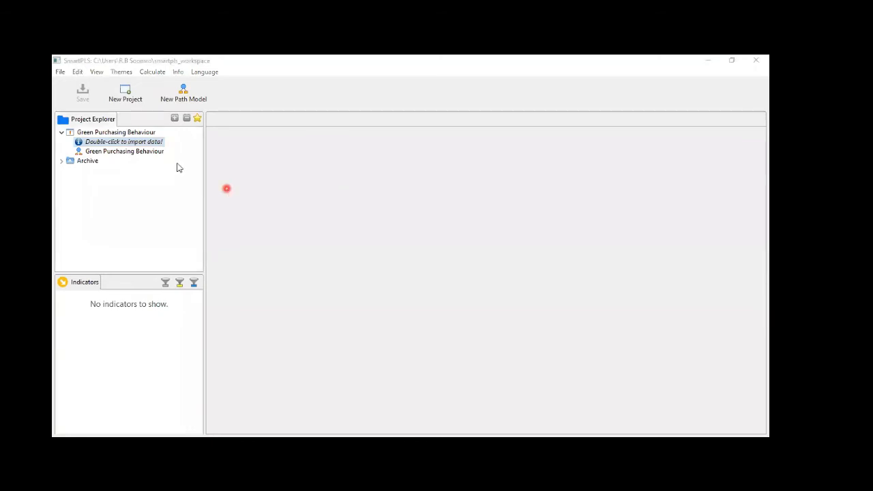
{"action": "left_click", "coordinate": [151, 142]}
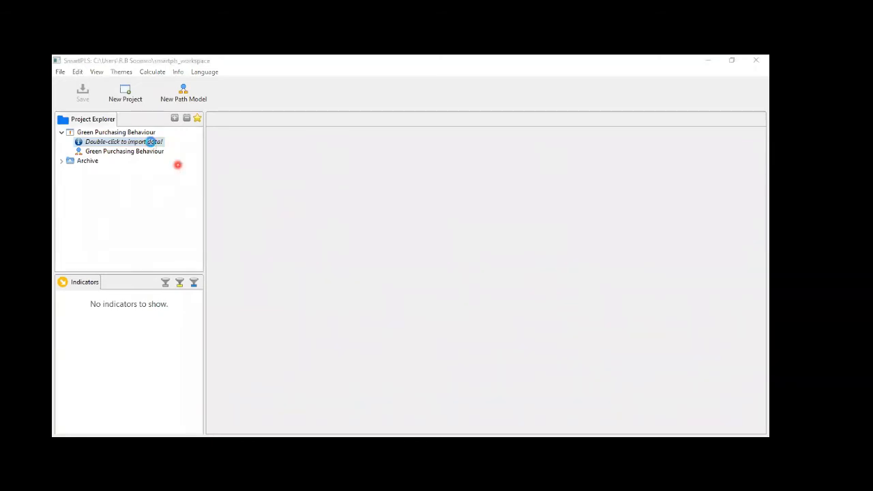
{"action": "left_click", "coordinate": [249, 220]}
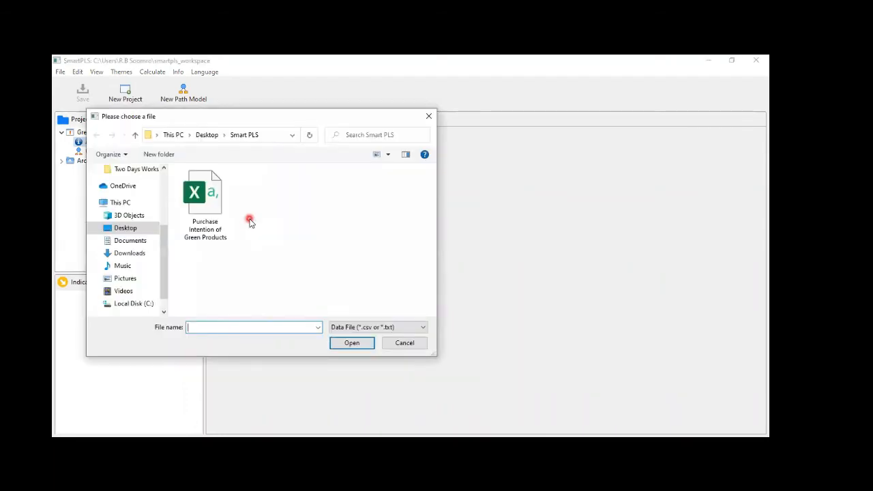
{"action": "left_click", "coordinate": [212, 209]}
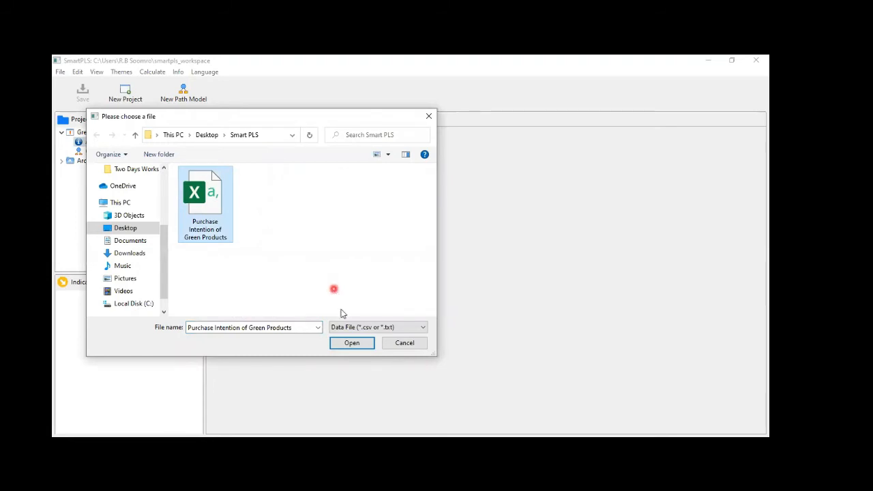
{"action": "left_click", "coordinate": [351, 347]}
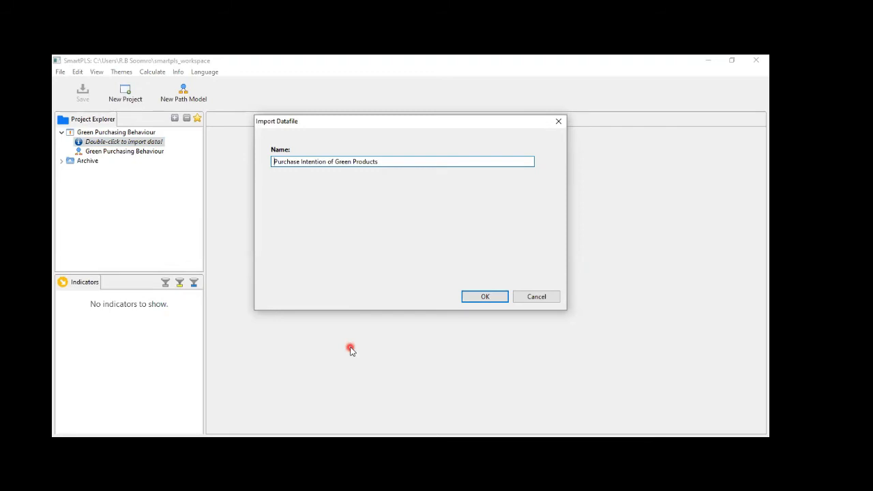
{"action": "left_click", "coordinate": [470, 297]}
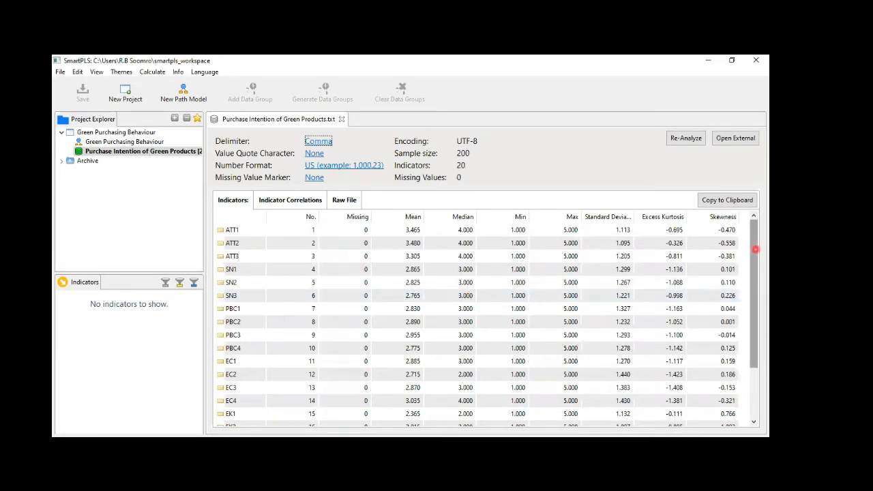
Review the imported indicator list and the data file's summary of encoding, sample size, indicators and missing values.
{"action": "scroll", "coordinate": [752, 252], "scroll_direction": "down", "scroll_amount": 2}
{"action": "scroll", "coordinate": [748, 248], "scroll_direction": "up", "scroll_amount": 2}
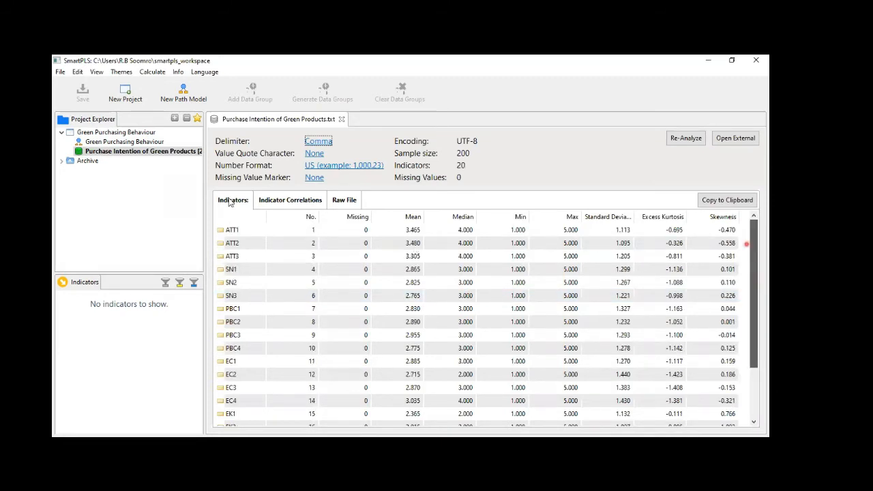
{"action": "left_click", "coordinate": [225, 212]}
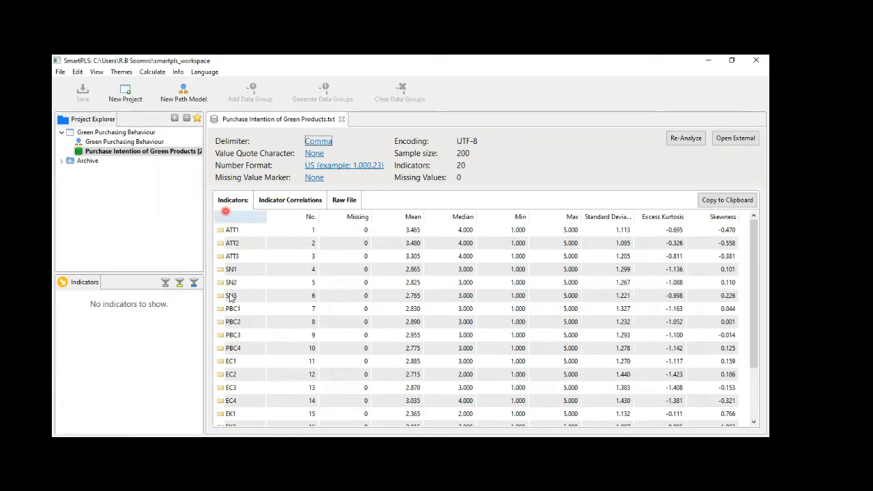
{"action": "left_click", "coordinate": [229, 285]}
{"action": "left_click", "coordinate": [228, 380]}
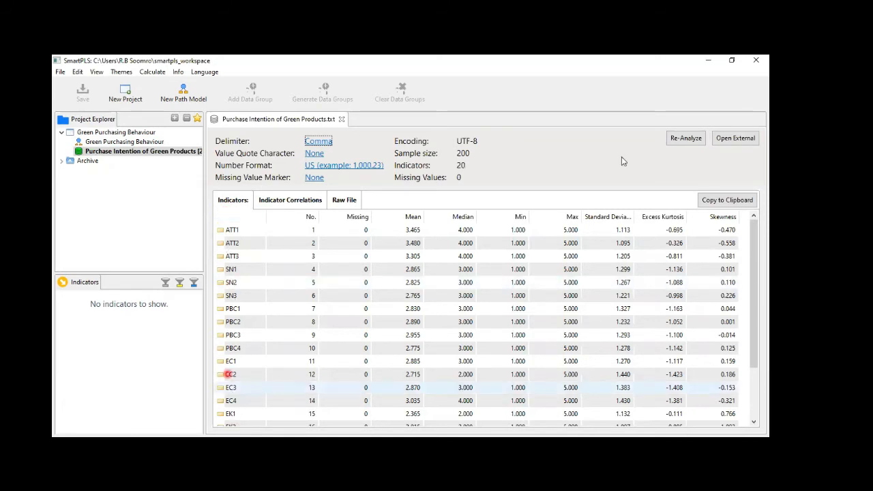
{"action": "left_click", "coordinate": [620, 180]}
{"action": "left_click", "coordinate": [461, 186]}
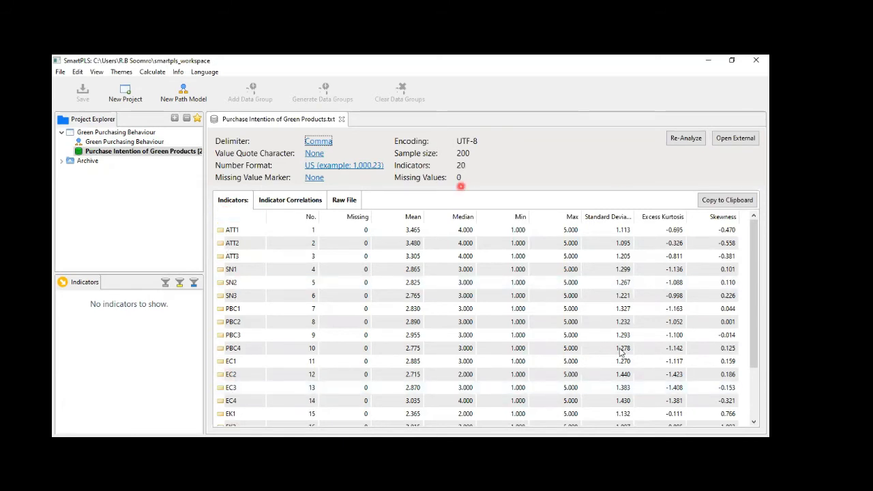
{"action": "left_click", "coordinate": [506, 158]}
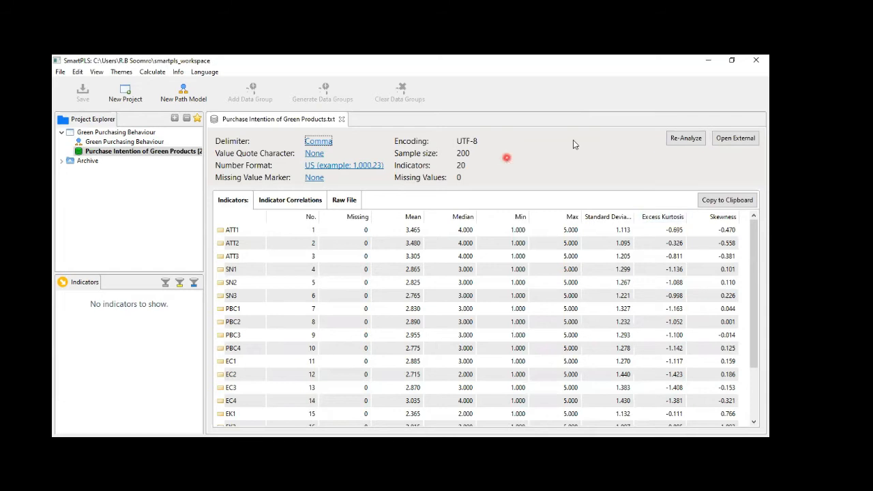
{"action": "left_click", "coordinate": [477, 145]}
{"action": "left_click", "coordinate": [555, 154]}
Examine the descriptive statistics of the indicators from PBC2 down to PIGP3, and return to the start of the list.
{"action": "left_click", "coordinate": [233, 321]}
{"action": "left_click", "coordinate": [232, 348]}
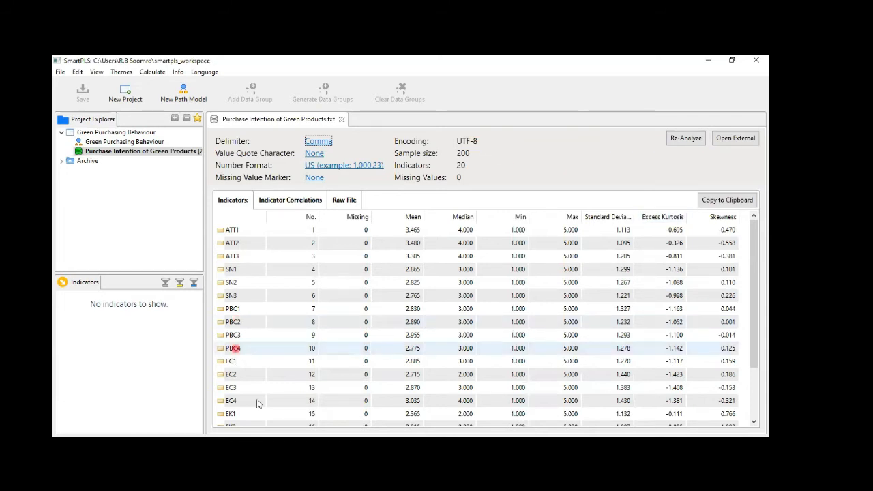
{"action": "scroll", "coordinate": [257, 400], "scroll_direction": "down", "scroll_amount": 2}
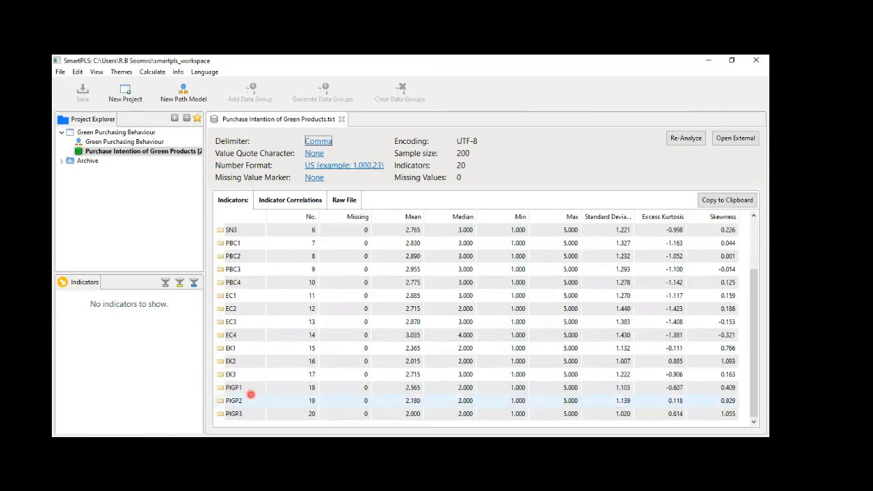
{"action": "left_click", "coordinate": [311, 413]}
{"action": "left_click", "coordinate": [415, 266]}
{"action": "left_click", "coordinate": [428, 282]}
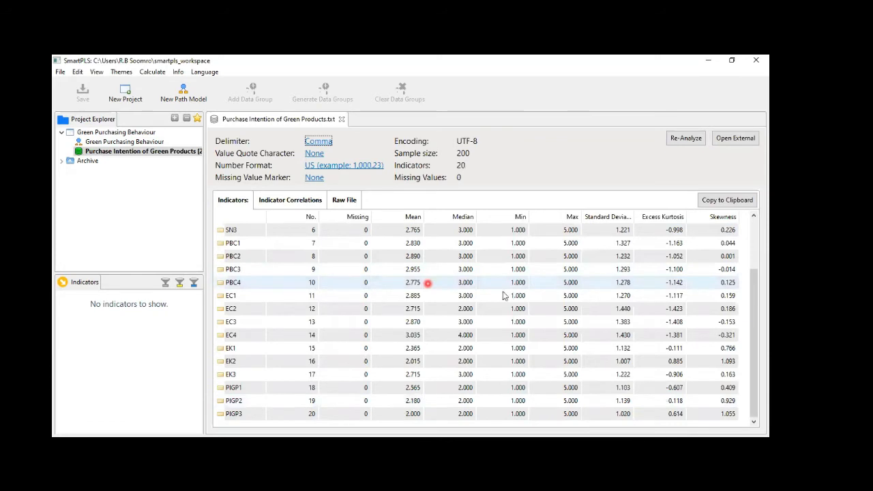
{"action": "left_click", "coordinate": [452, 321]}
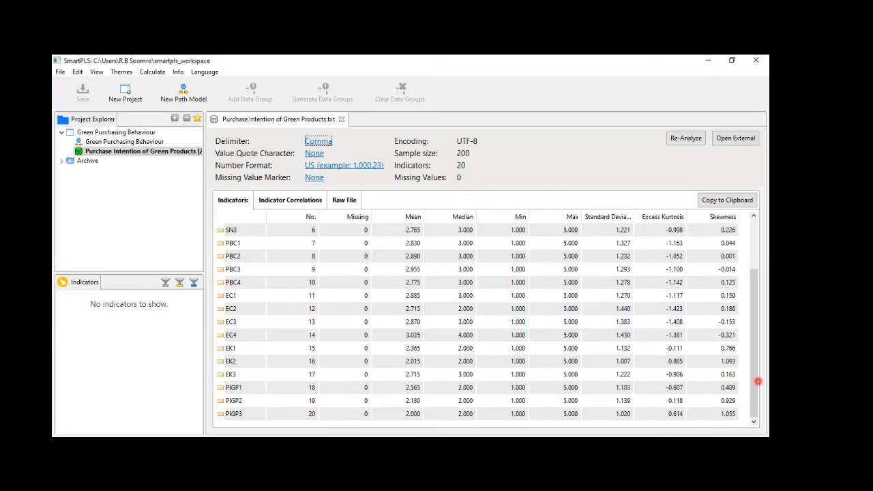
{"action": "left_click_drag", "start_coordinate": [757, 382], "coordinate": [756, 292]}
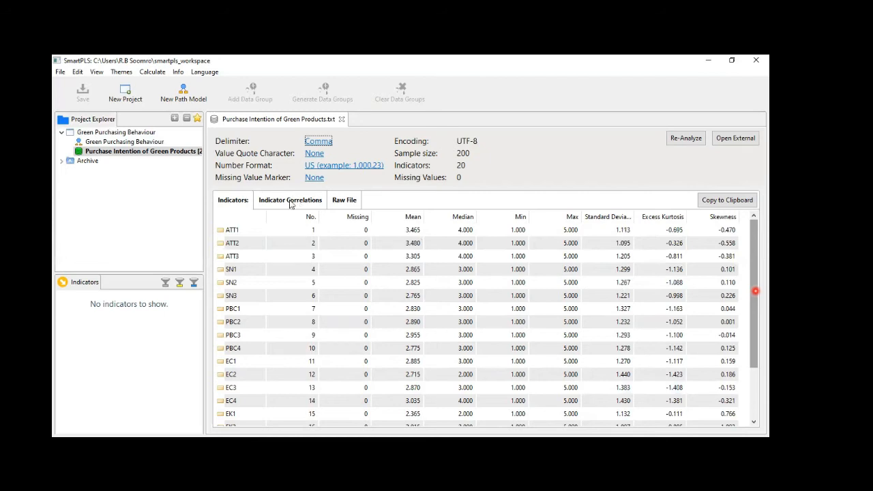
View the correlation matrix of the imported indicators across all rows and columns.
{"action": "left_click", "coordinate": [290, 199]}
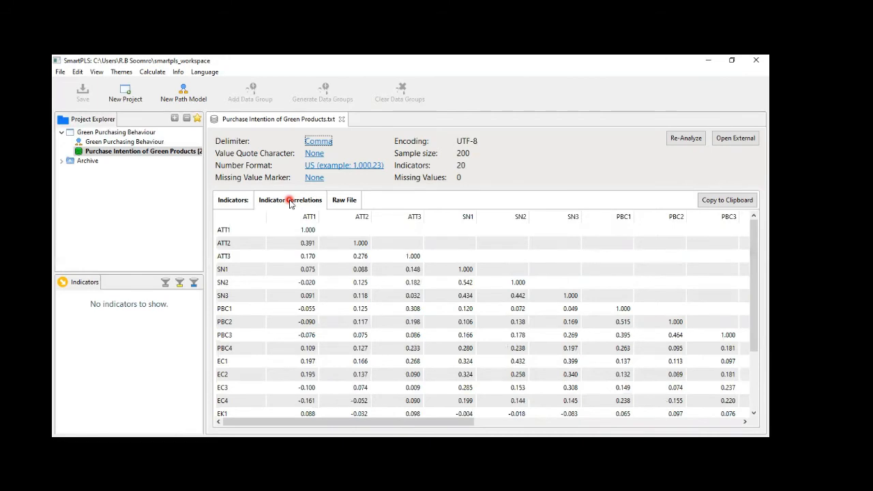
{"action": "scroll", "coordinate": [287, 271], "scroll_direction": "down", "scroll_amount": 2}
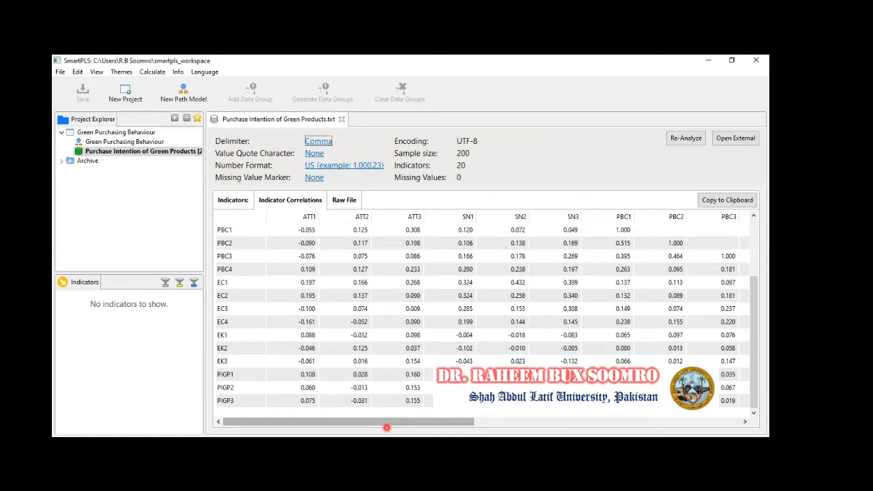
{"action": "left_click_drag", "start_coordinate": [386, 422], "coordinate": [624, 429]}
{"action": "left_click_drag", "start_coordinate": [386, 422], "coordinate": [257, 418]}
Examine the variable-name line and response rows in the raw file, and copy its contents to the clipboard.
{"action": "left_click", "coordinate": [346, 199]}
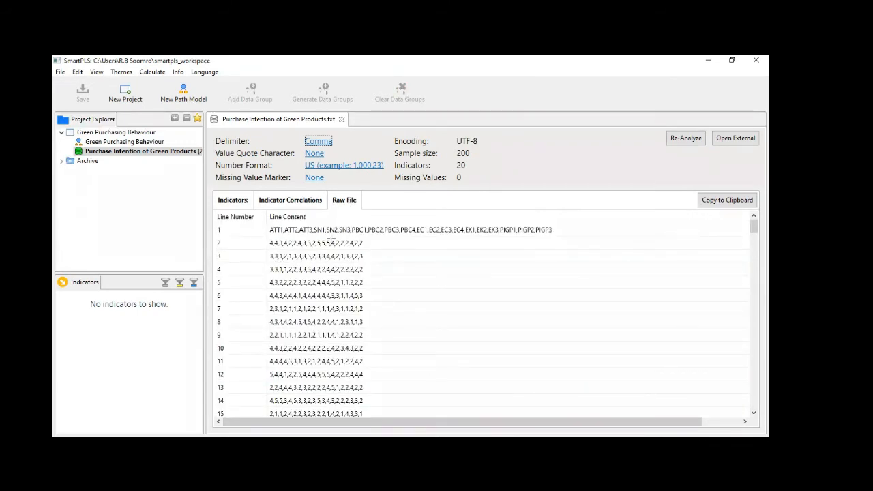
{"action": "left_click_drag", "start_coordinate": [265, 224], "coordinate": [572, 236]}
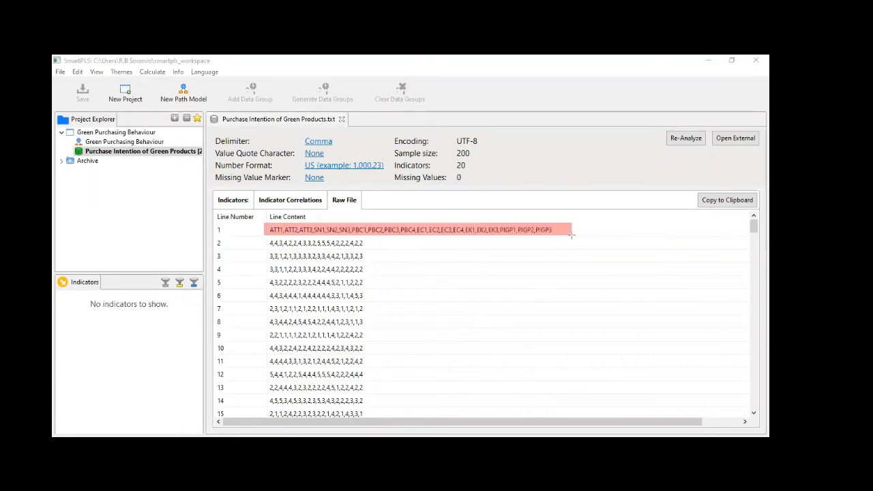
{"action": "key", "text": "ctrl+z"}
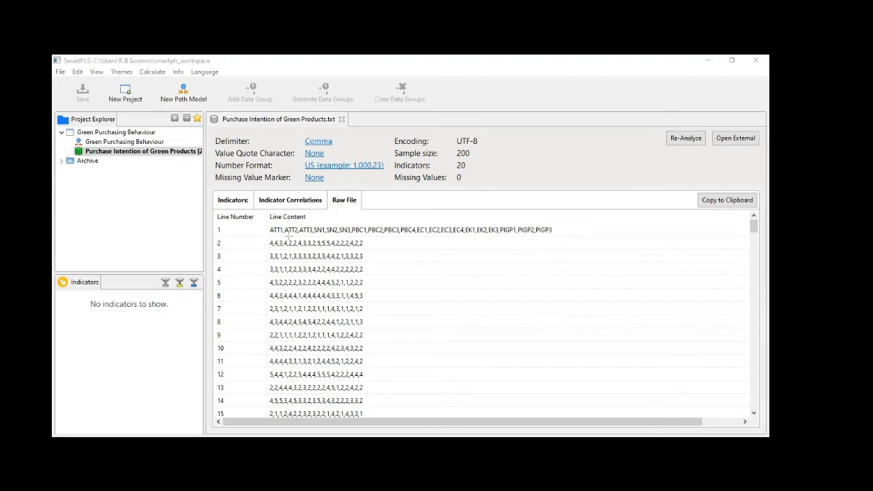
{"action": "left_click_drag", "start_coordinate": [265, 236], "coordinate": [365, 246]}
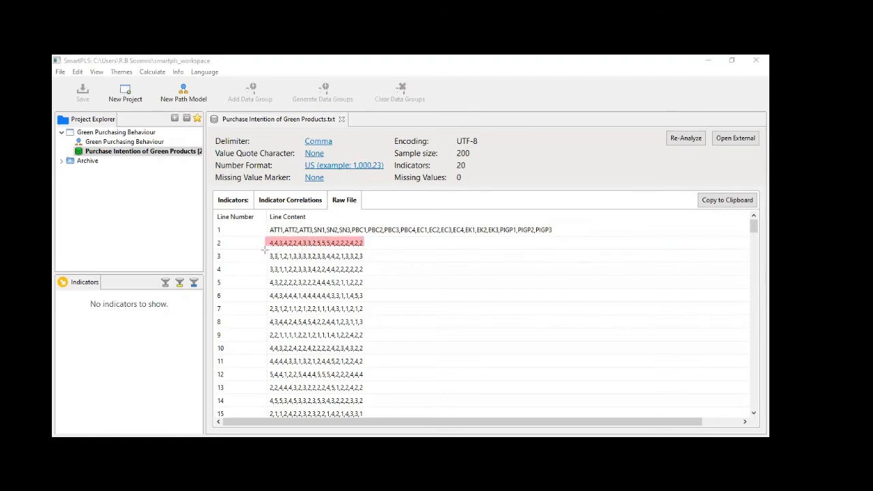
{"action": "left_click_drag", "start_coordinate": [265, 249], "coordinate": [306, 259]}
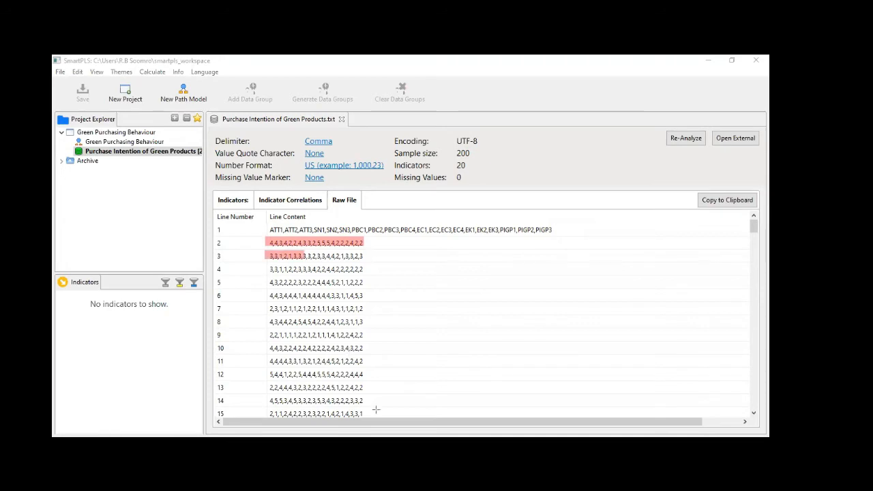
{"action": "left_click_drag", "start_coordinate": [376, 409], "coordinate": [376, 410]}
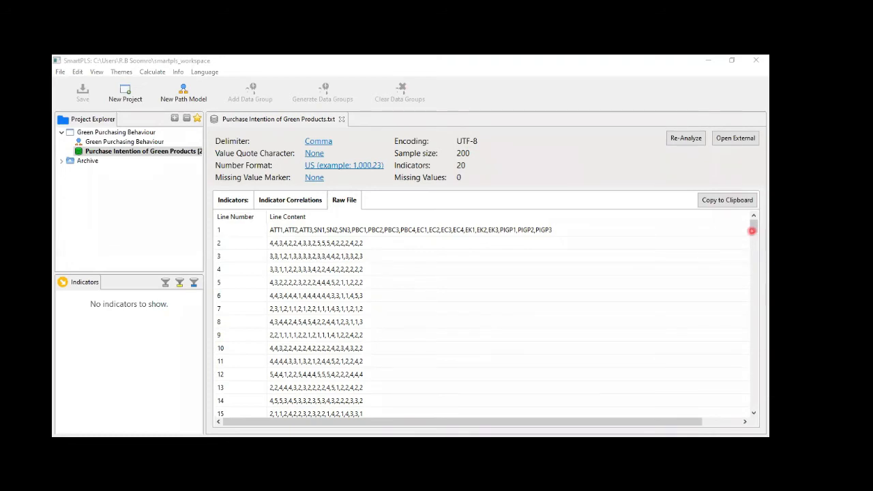
{"action": "left_click_drag", "start_coordinate": [751, 232], "coordinate": [762, 212]}
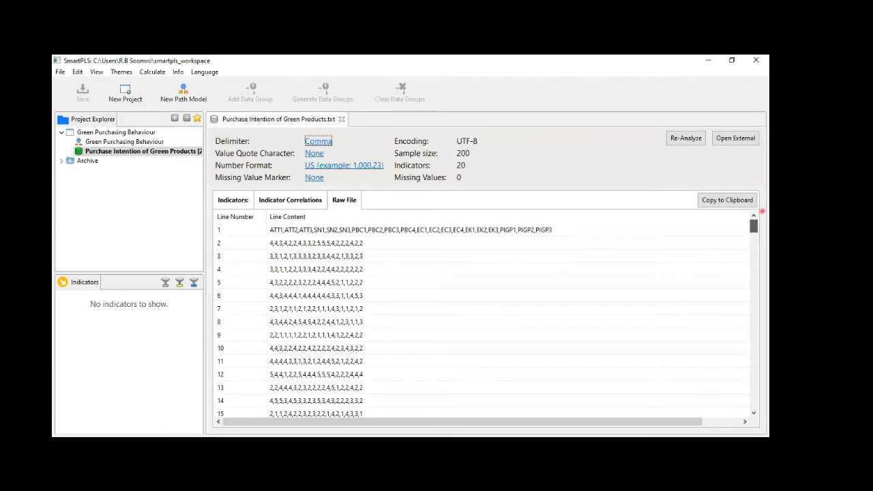
{"action": "left_click", "coordinate": [729, 205]}
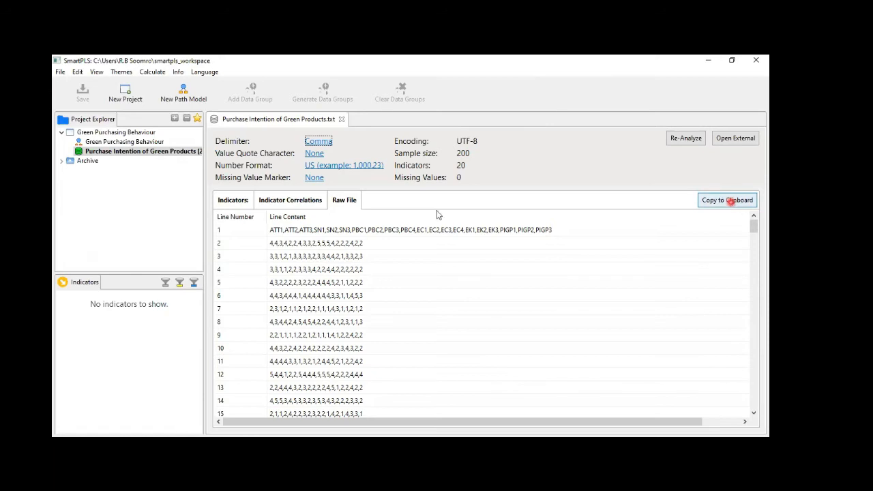
Widen the Project Explorer to read the full data file name, and select the Purchase Intention of Green Products data file.
{"action": "left_click", "coordinate": [114, 141]}
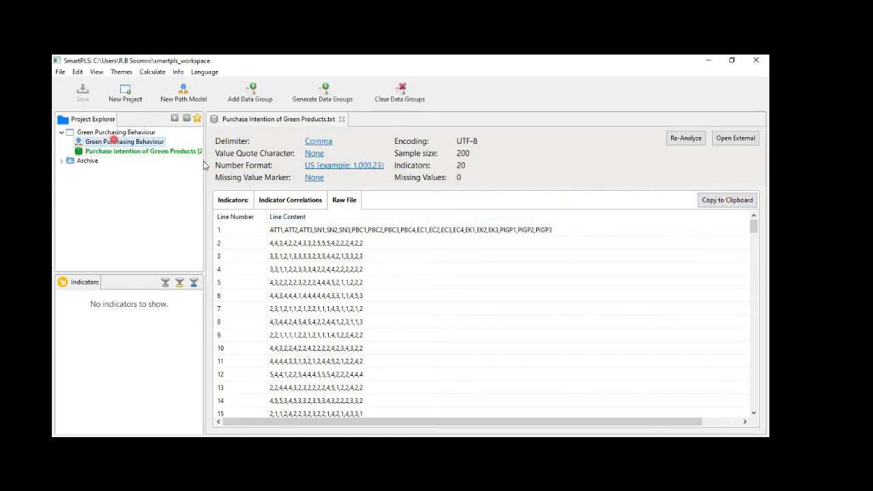
{"action": "left_click_drag", "start_coordinate": [203, 161], "coordinate": [254, 164]}
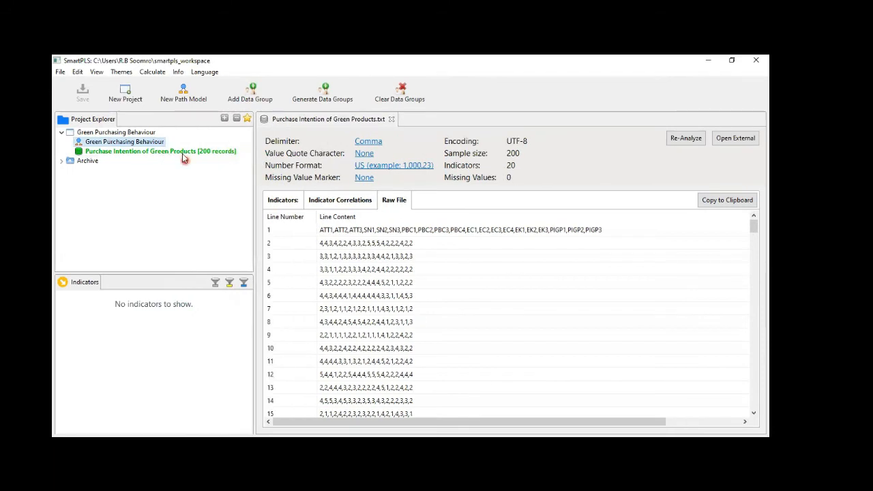
{"action": "left_click", "coordinate": [182, 154]}
{"action": "left_click", "coordinate": [217, 154]}
Examine the raw file from the variable-name line at the start to the last response line at the end.
{"action": "left_click", "coordinate": [680, 253]}
{"action": "left_click_drag", "start_coordinate": [752, 229], "coordinate": [752, 402]}
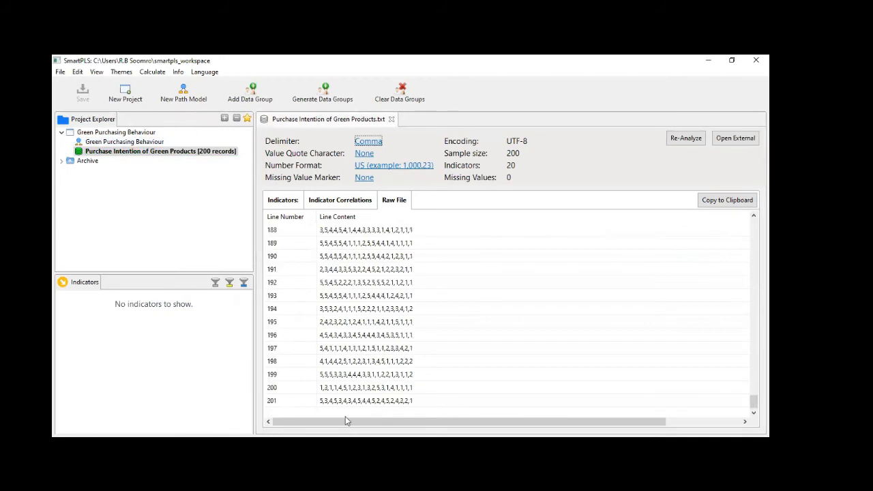
{"action": "left_click", "coordinate": [272, 406]}
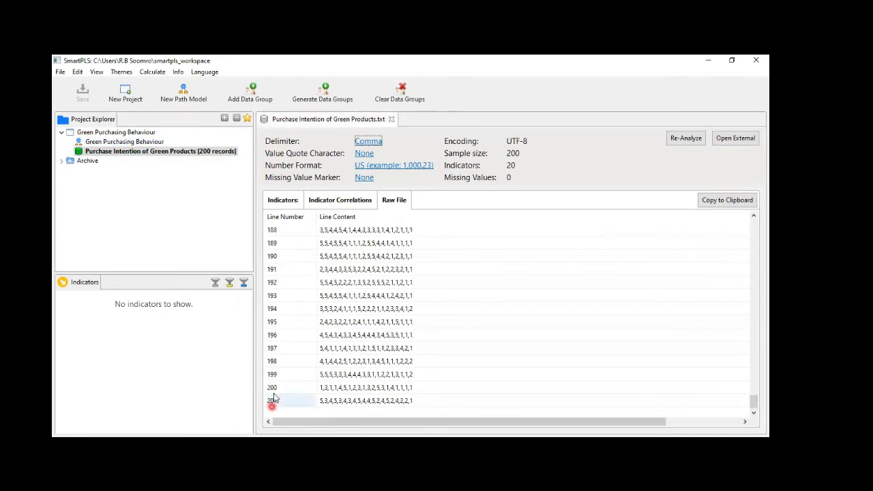
{"action": "left_click", "coordinate": [313, 337]}
{"action": "scroll", "coordinate": [314, 339], "scroll_direction": "up", "scroll_amount": 20}
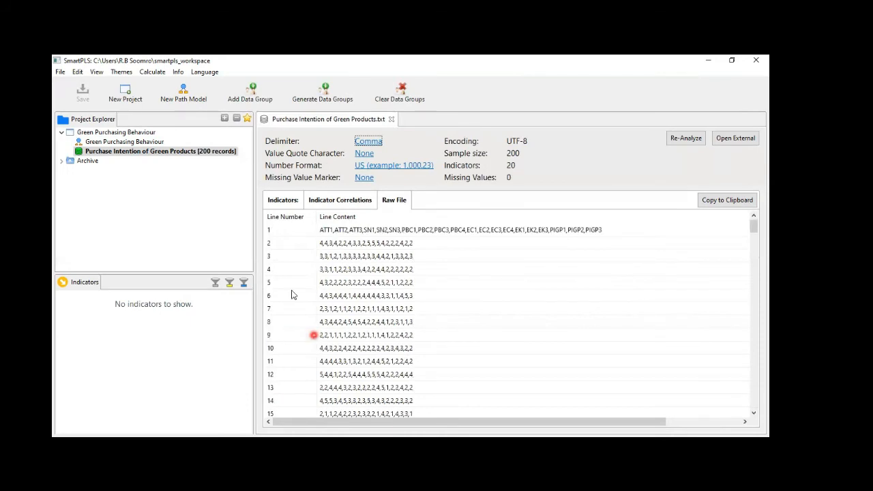
{"action": "left_click", "coordinate": [353, 235]}
{"action": "left_click", "coordinate": [546, 231]}
{"action": "scroll", "coordinate": [550, 232], "scroll_direction": "down", "scroll_amount": 20}
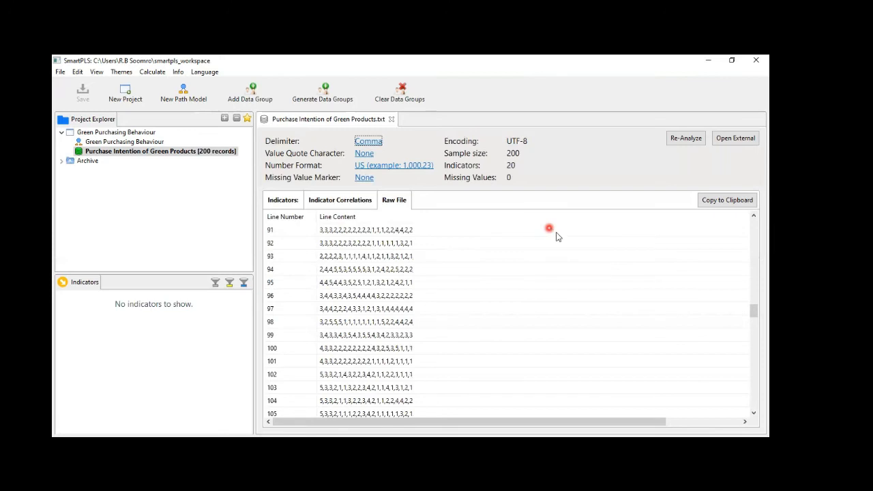
{"action": "scroll", "coordinate": [555, 233], "scroll_direction": "down", "scroll_amount": 20}
{"action": "left_click", "coordinate": [280, 403]}
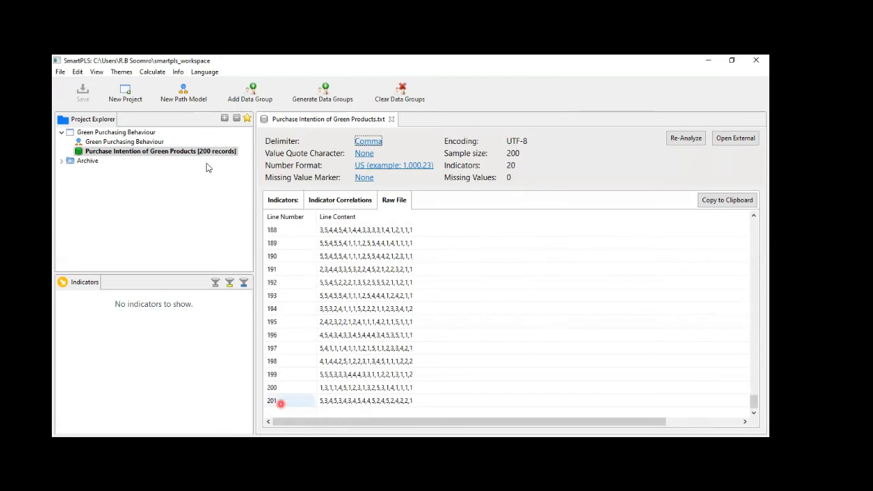
{"action": "left_click", "coordinate": [302, 410]}
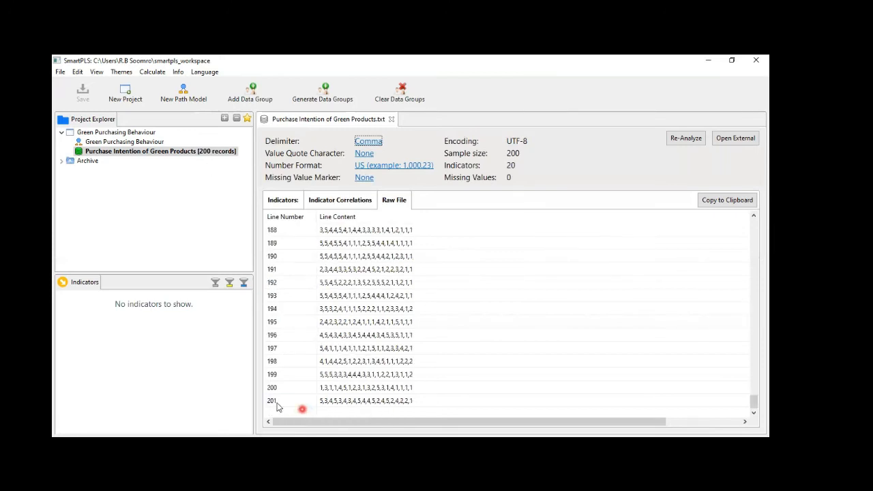
{"action": "left_click", "coordinate": [276, 402]}
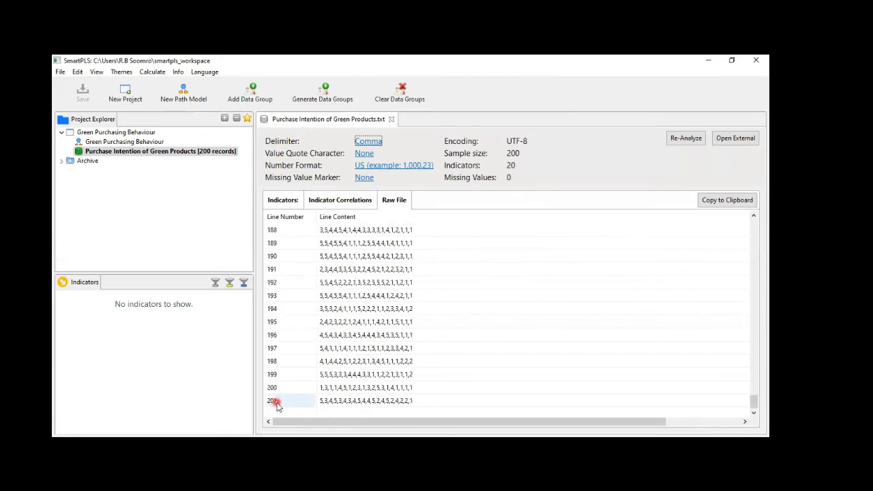
Open the Green Purchasing Behaviour path model for editing and close the Purchase Intention of Green Products data file.
{"action": "left_click", "coordinate": [152, 150]}
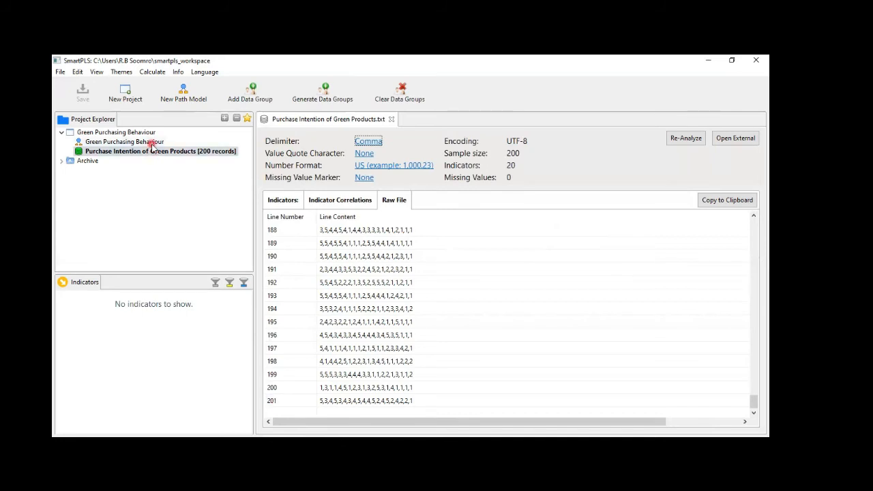
{"action": "left_click", "coordinate": [152, 143]}
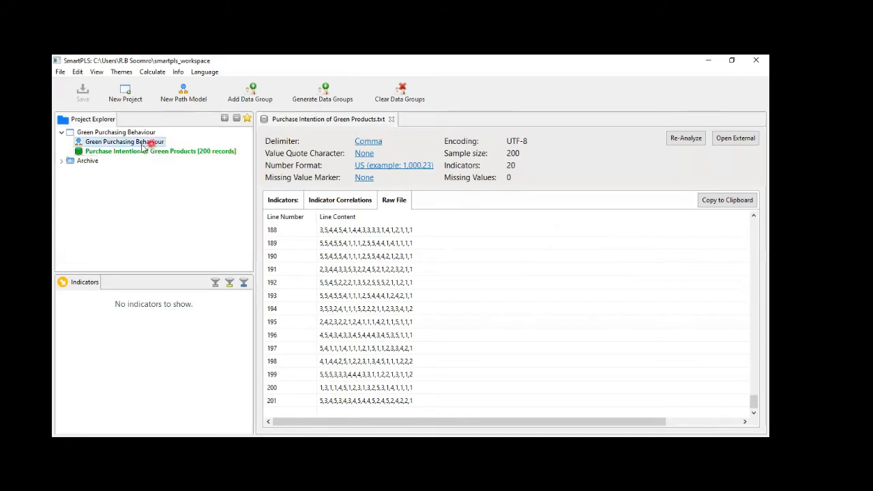
{"action": "left_click", "coordinate": [80, 142]}
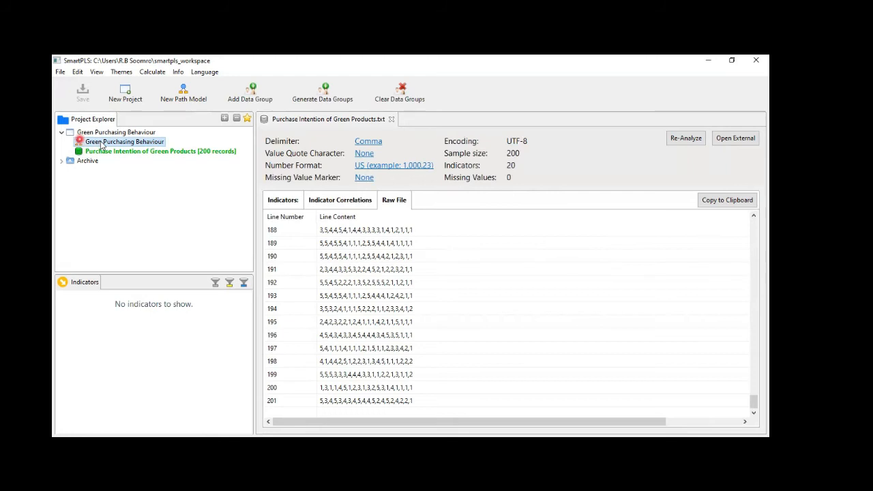
{"action": "left_click", "coordinate": [101, 143]}
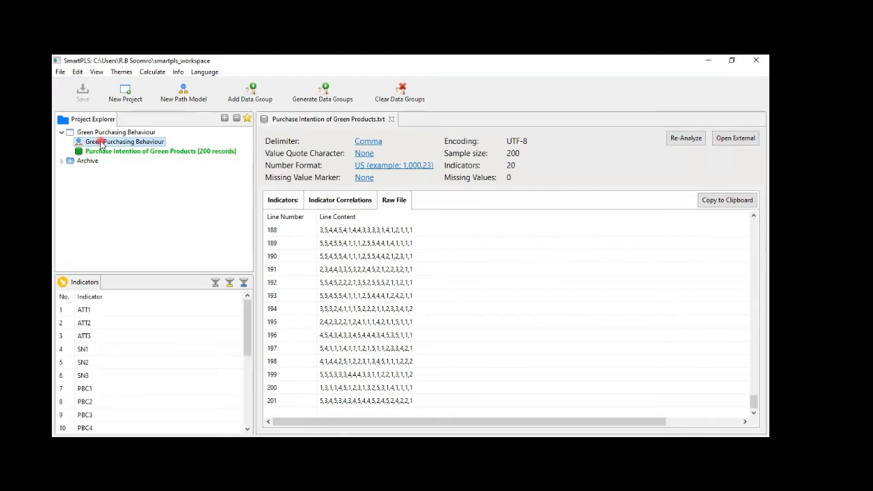
{"action": "double_click", "coordinate": [101, 143]}
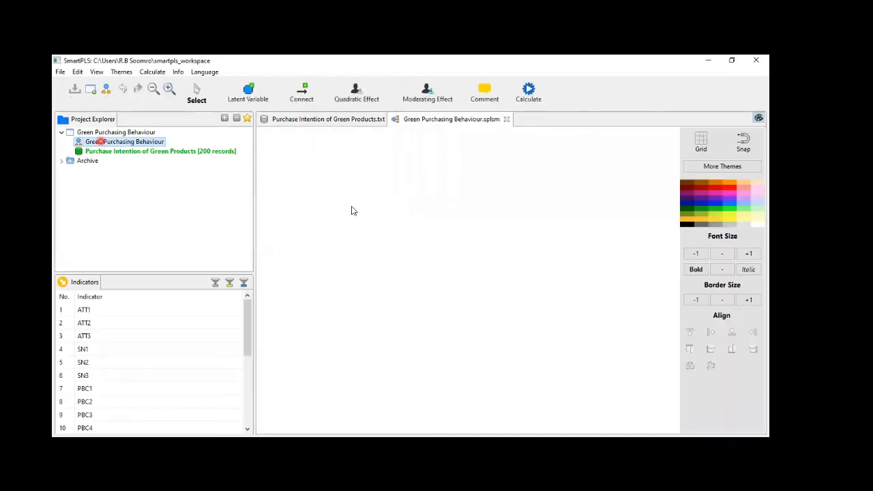
{"action": "left_click", "coordinate": [340, 123]}
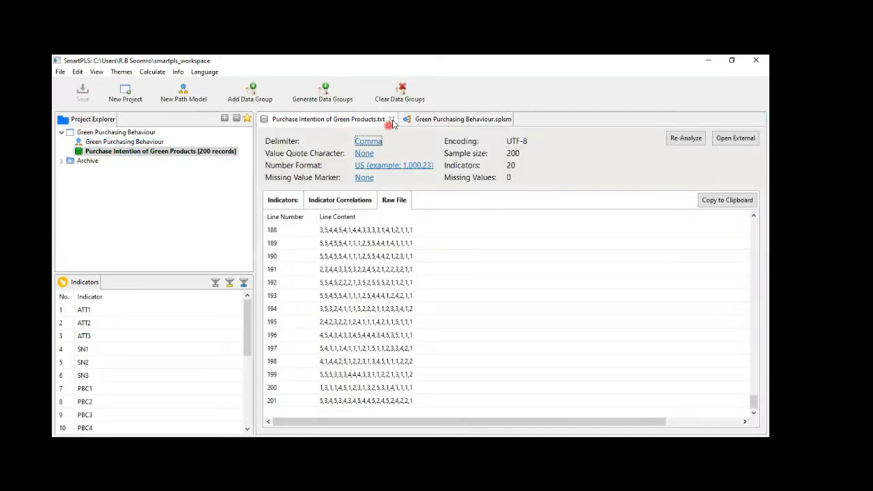
{"action": "left_click", "coordinate": [390, 120]}
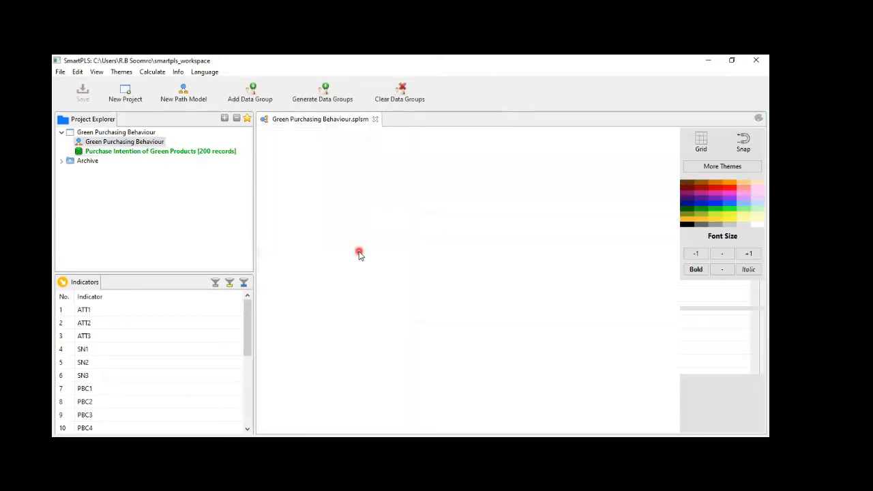
{"action": "left_click", "coordinate": [359, 254]}
{"action": "left_click", "coordinate": [443, 263]}
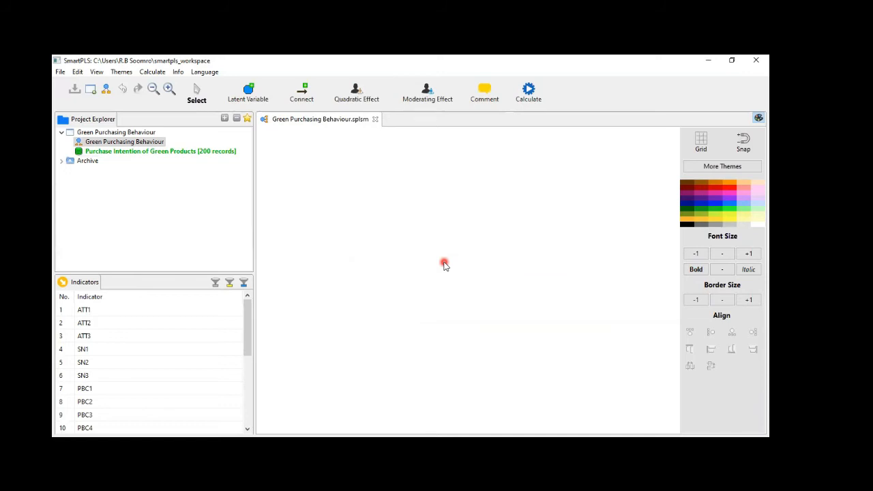
Enlarge the modelling canvas by narrowing the Project Explorer and hiding the theme and formatting sidebar.
{"action": "left_click", "coordinate": [265, 211]}
{"action": "left_click", "coordinate": [254, 216]}
{"action": "left_click_drag", "start_coordinate": [254, 217], "coordinate": [159, 220]}
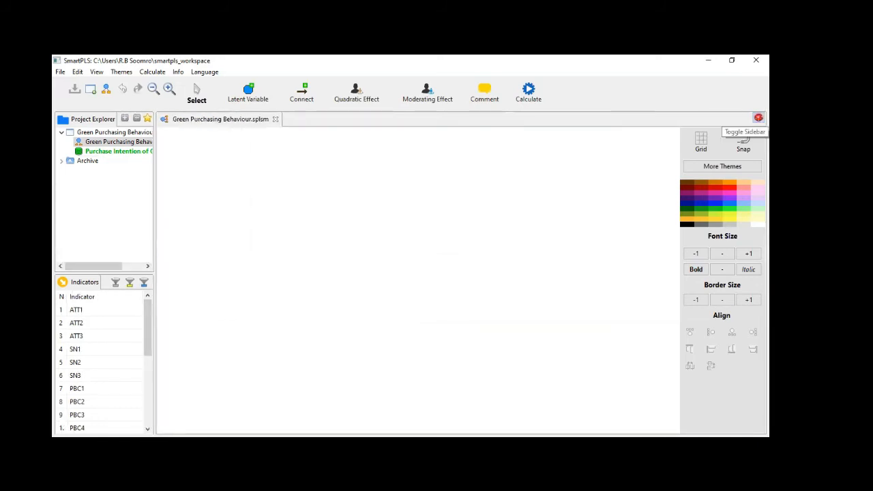
{"action": "left_click", "coordinate": [758, 118]}
{"action": "left_click", "coordinate": [680, 195]}
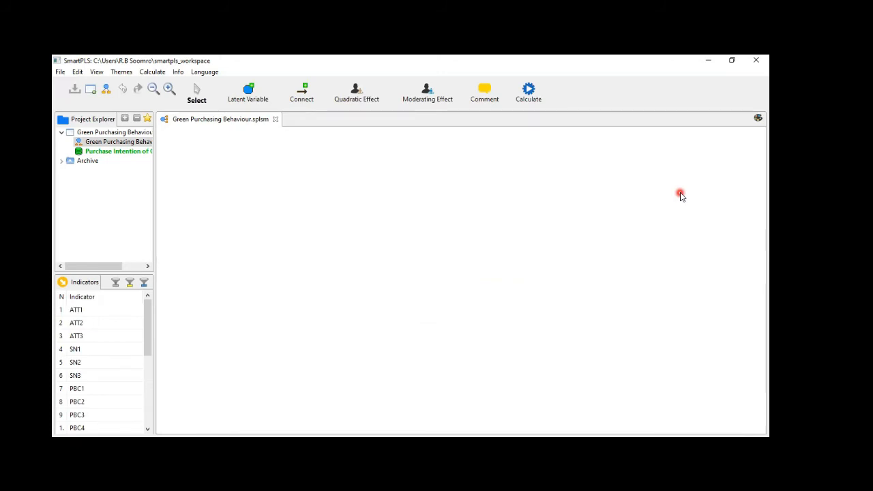
Create a latent variable on the canvas from the three indicators ATT1, ATT2 and ATT3.
{"action": "left_click", "coordinate": [106, 313]}
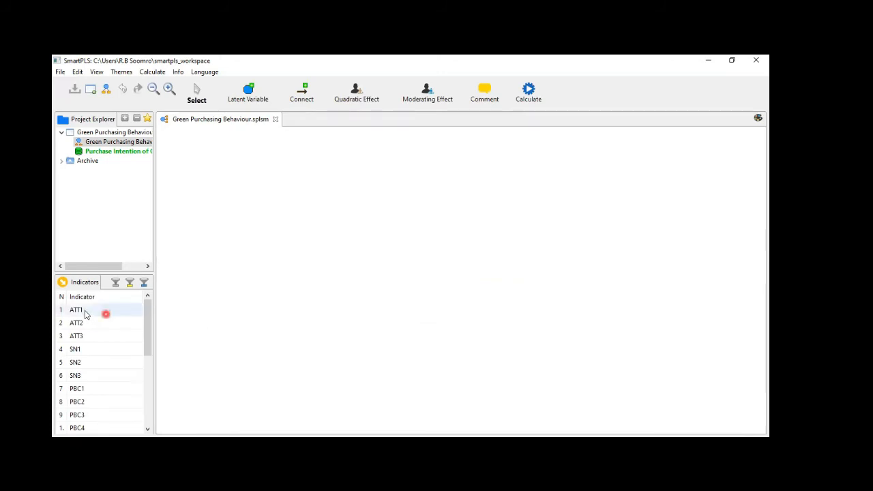
{"action": "left_click", "coordinate": [84, 311]}
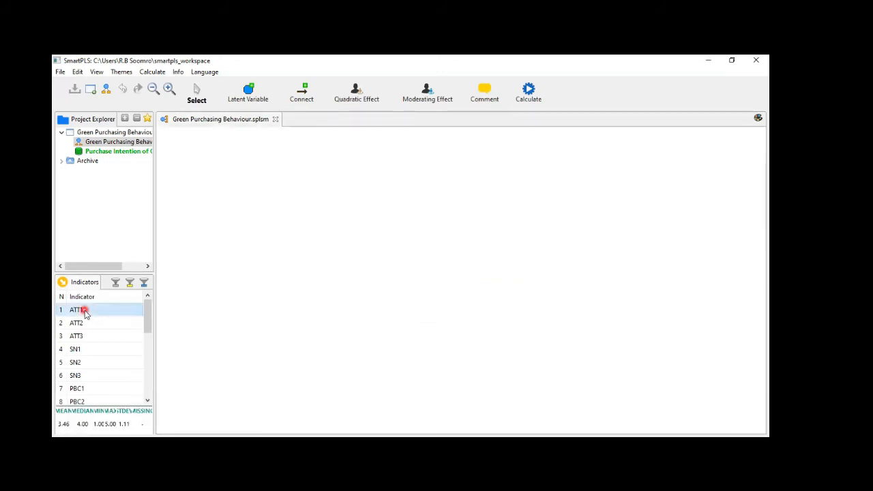
{"action": "left_click", "coordinate": [75, 336], "text": "ctrl"}
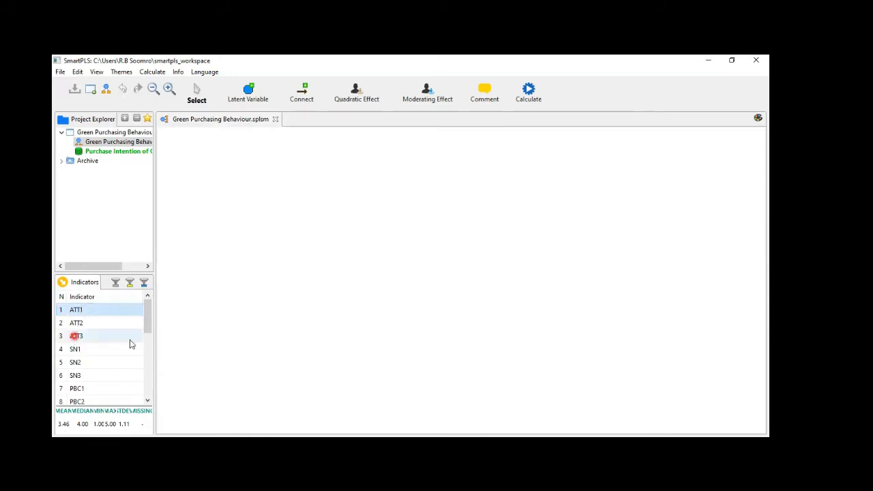
{"action": "left_click", "coordinate": [91, 337], "text": "shift"}
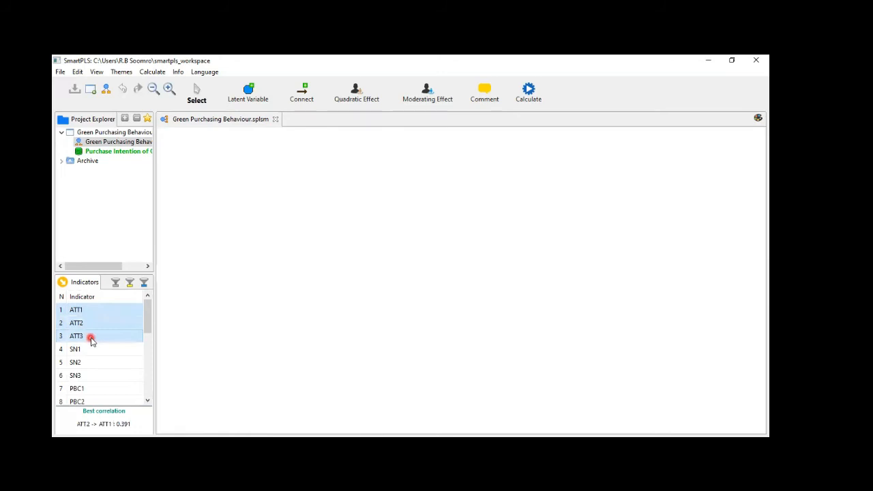
{"action": "left_click_drag", "start_coordinate": [102, 326], "coordinate": [326, 239]}
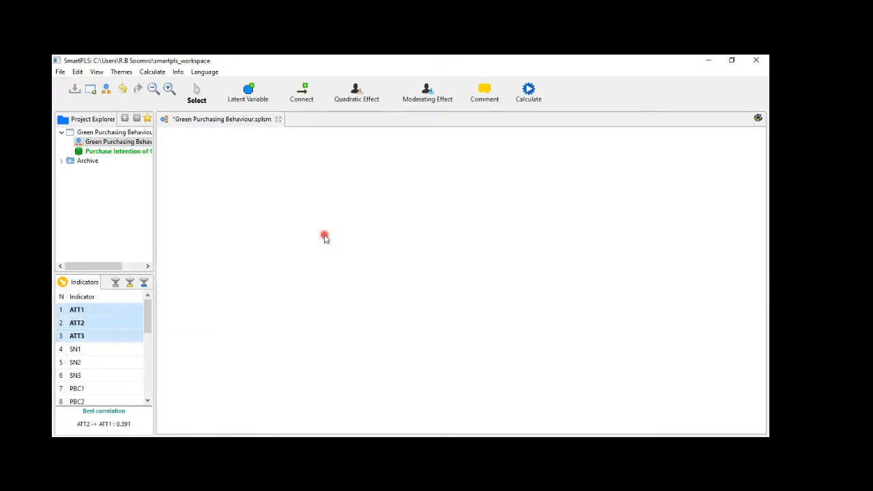
{"action": "left_click", "coordinate": [325, 292]}
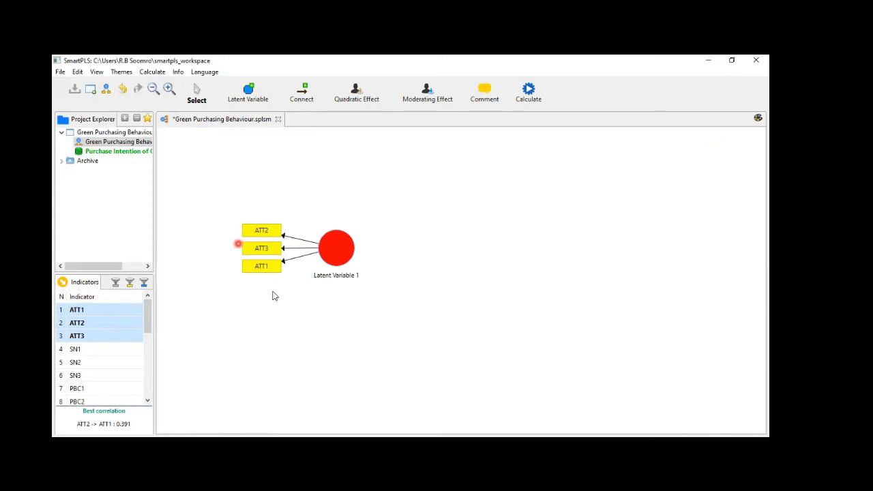
Add an empty latent variable to the canvas, to the right of the one measured by ATT1 to ATT3.
{"action": "left_click", "coordinate": [249, 95]}
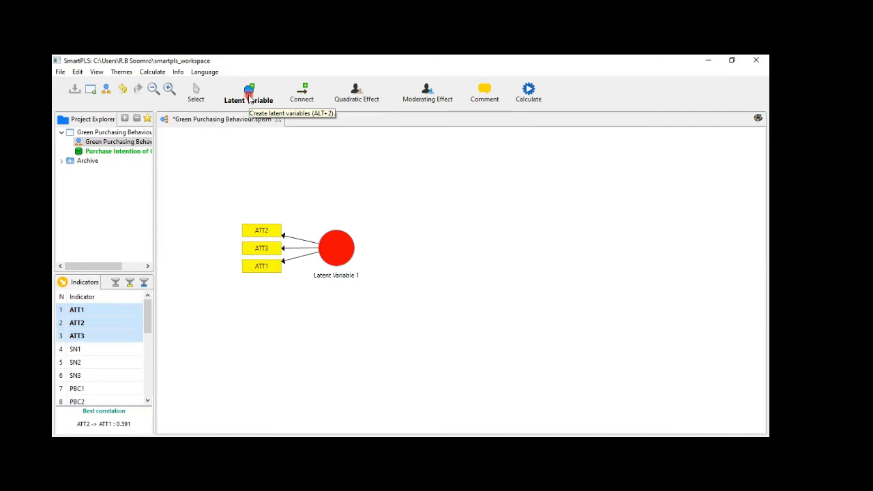
{"action": "left_click", "coordinate": [472, 266]}
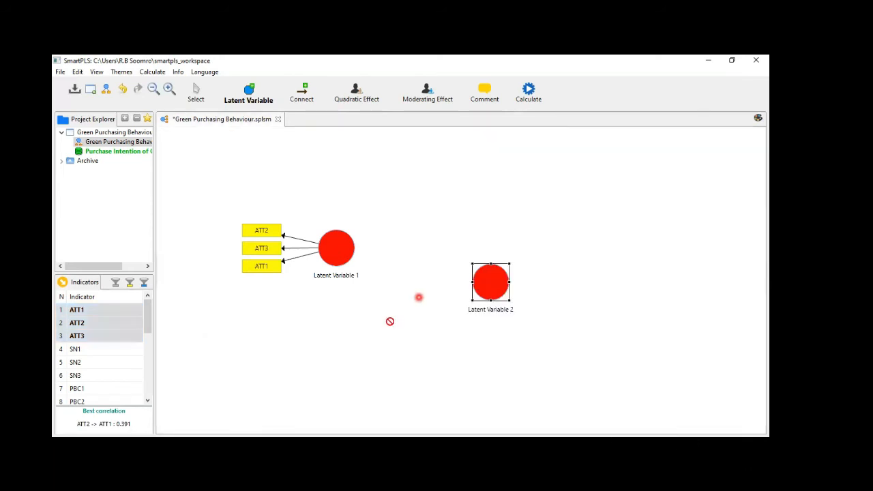
{"action": "left_click", "coordinate": [390, 321]}
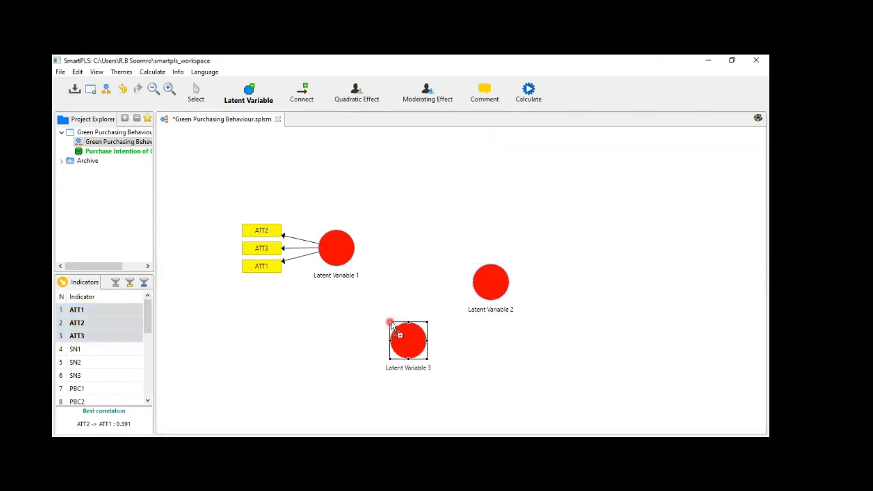
{"action": "left_click", "coordinate": [299, 345]}
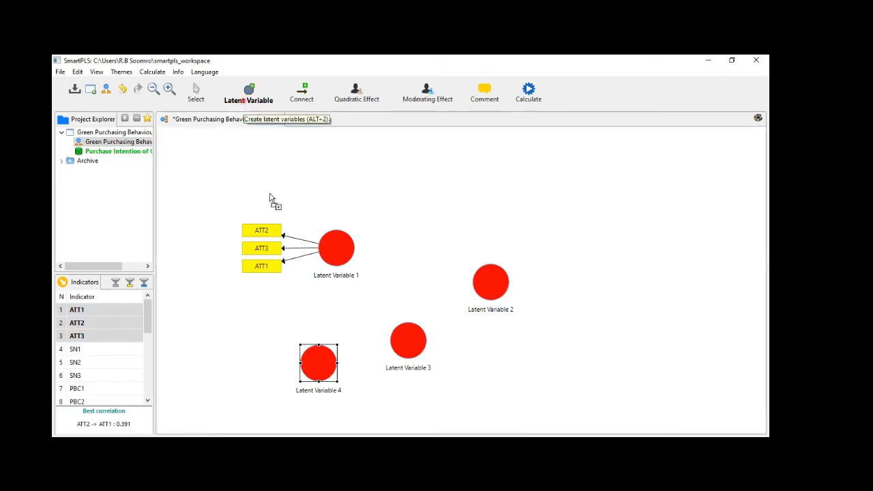
{"action": "left_click", "coordinate": [195, 96]}
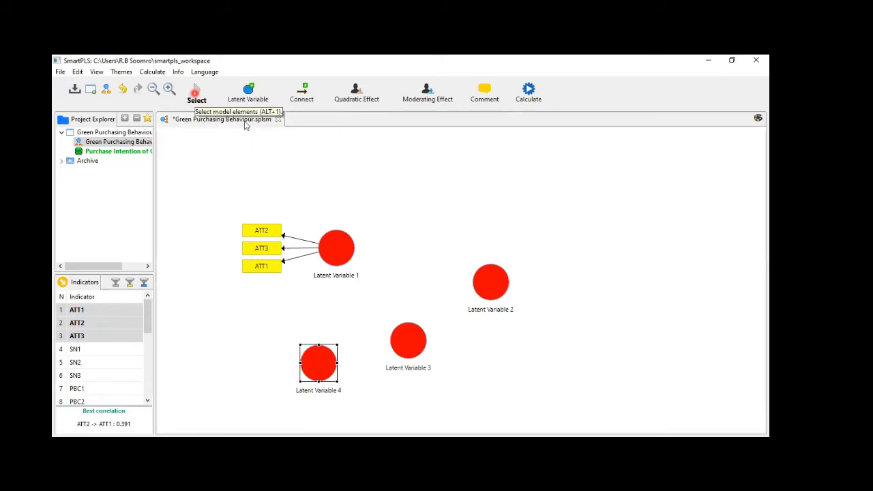
{"action": "left_click", "coordinate": [248, 92]}
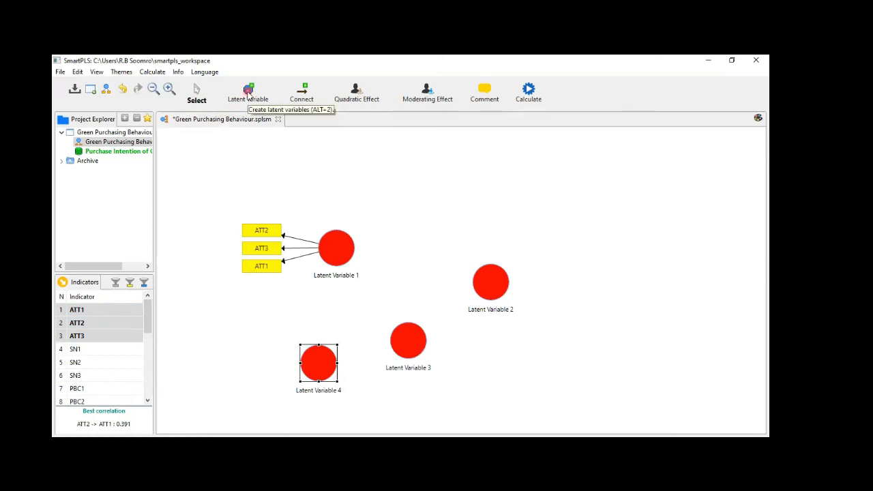
{"action": "left_click", "coordinate": [452, 334]}
{"action": "left_click", "coordinate": [387, 385]}
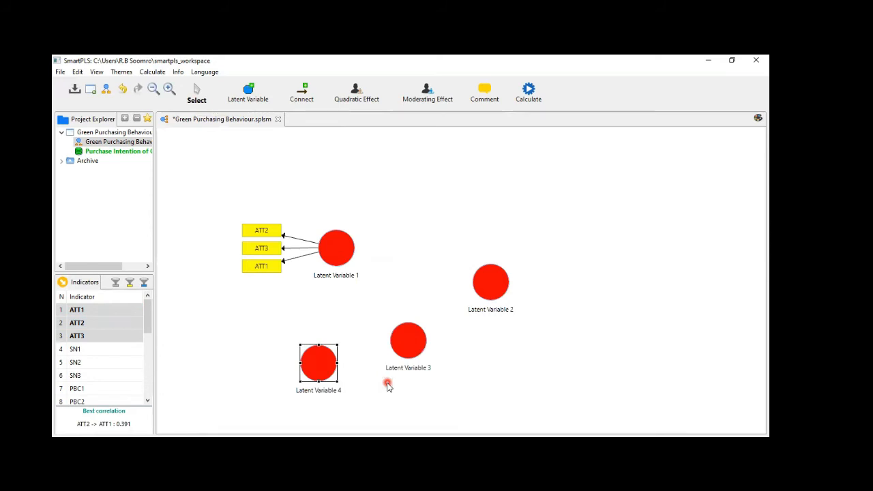
{"action": "key", "text": "ctrl+z"}
{"action": "key", "text": "ctrl+z"}
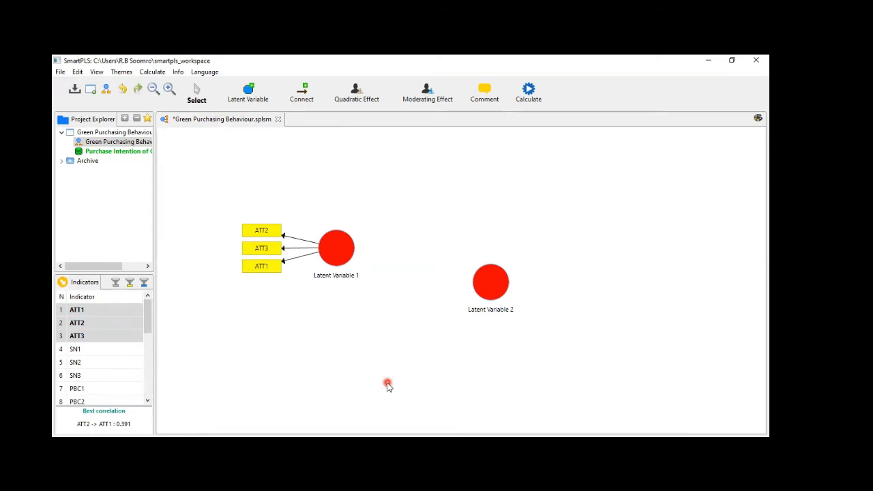
Move the empty latent variable up, roughly level with the latent variable measured by ATT1 to ATT3.
{"action": "left_click", "coordinate": [492, 293]}
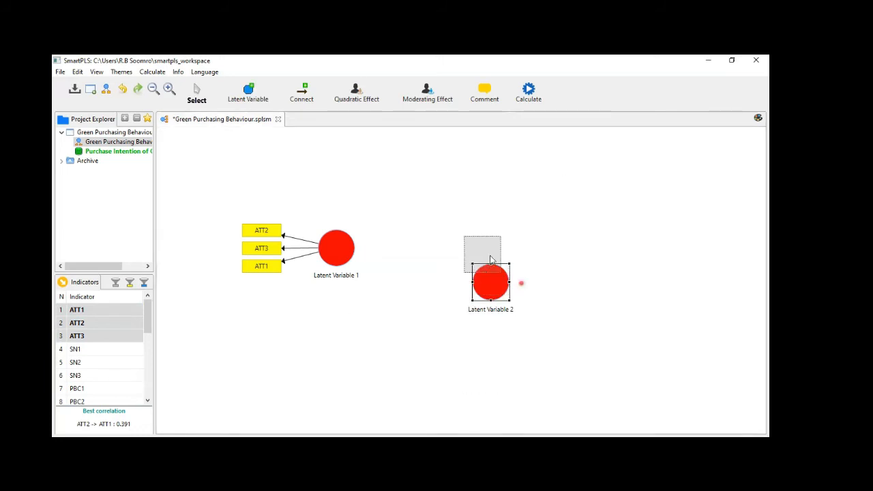
{"action": "left_click_drag", "start_coordinate": [486, 254], "coordinate": [480, 223]}
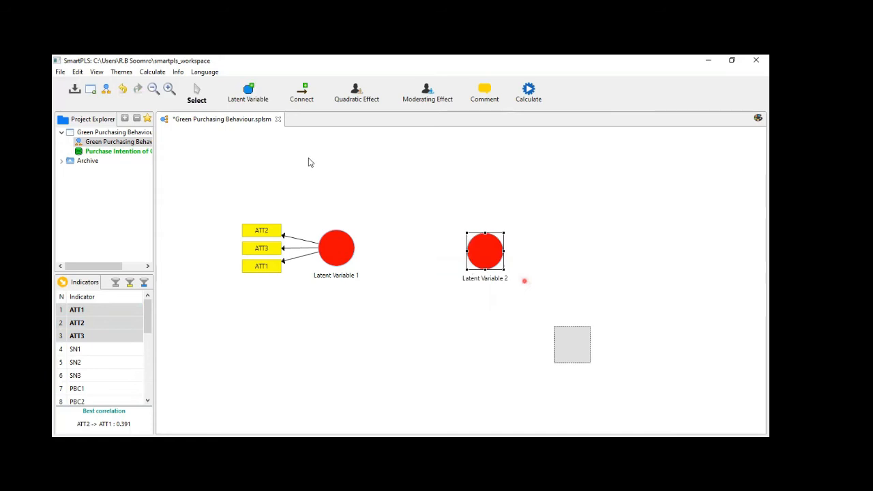
Assign the four indicators PBC1, PBC2, PBC3 and PBC4 to the empty second latent variable.
{"action": "left_click", "coordinate": [94, 350]}
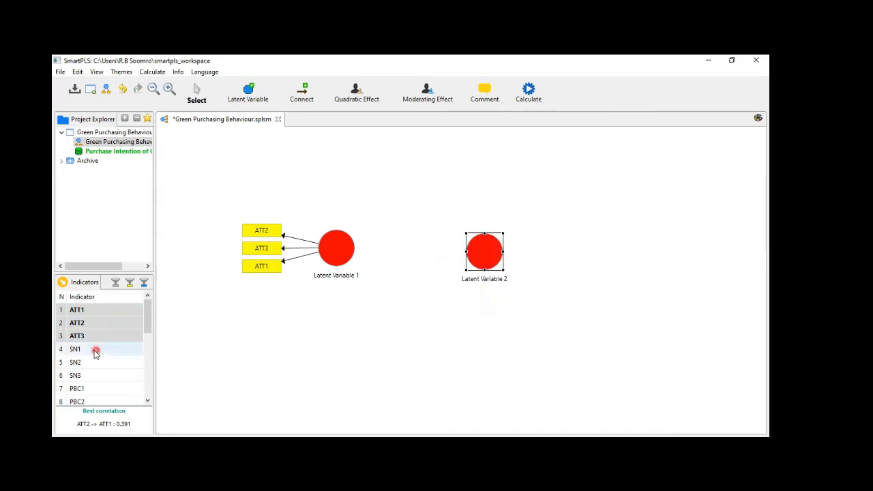
{"action": "left_click", "coordinate": [147, 350]}
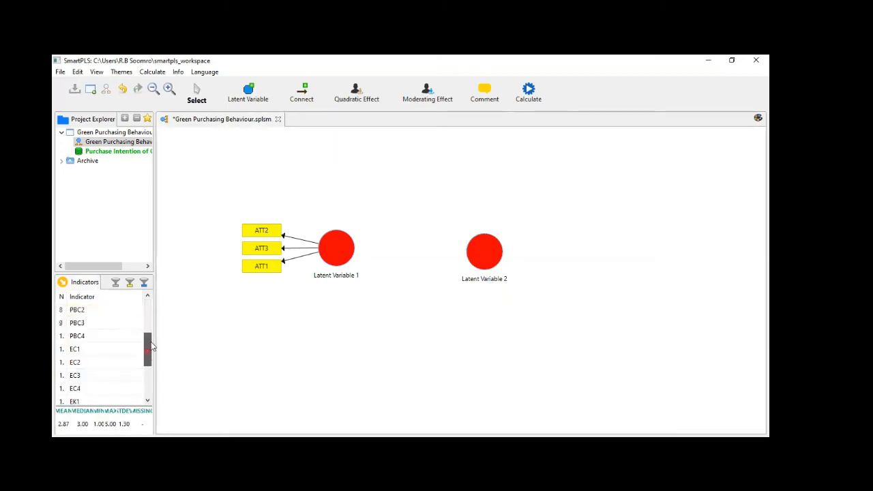
{"action": "scroll", "coordinate": [152, 346], "scroll_direction": "up", "scroll_amount": 1}
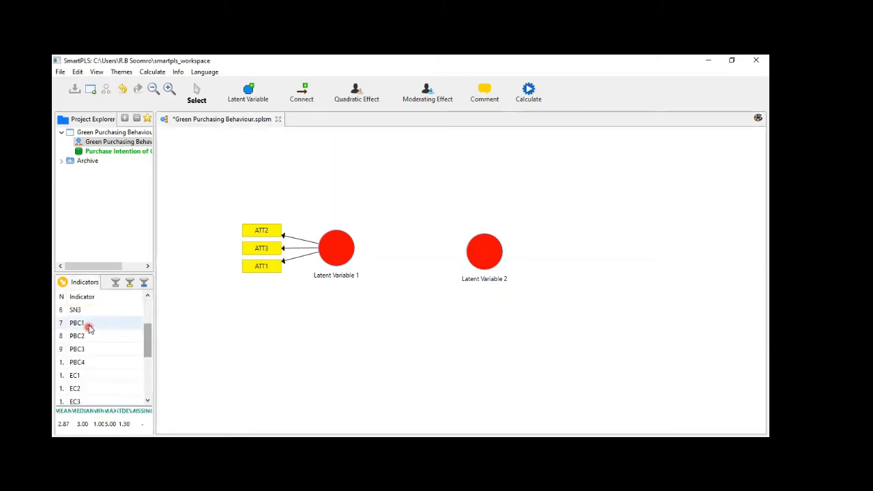
{"action": "left_click", "coordinate": [89, 328]}
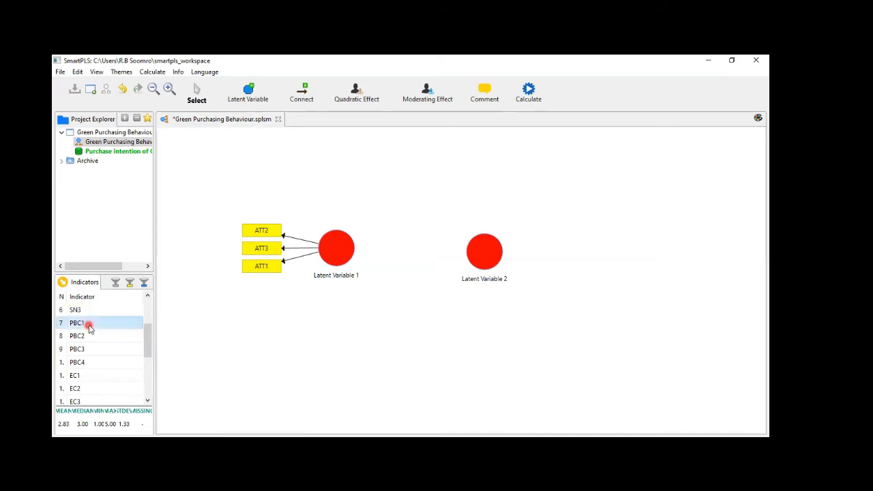
{"action": "left_click", "coordinate": [86, 364], "text": "shift"}
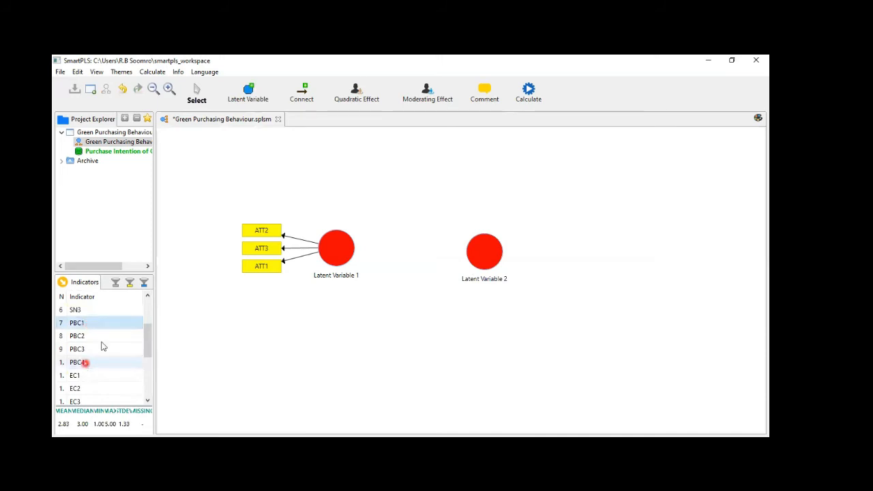
{"action": "left_click_drag", "start_coordinate": [101, 342], "coordinate": [496, 256]}
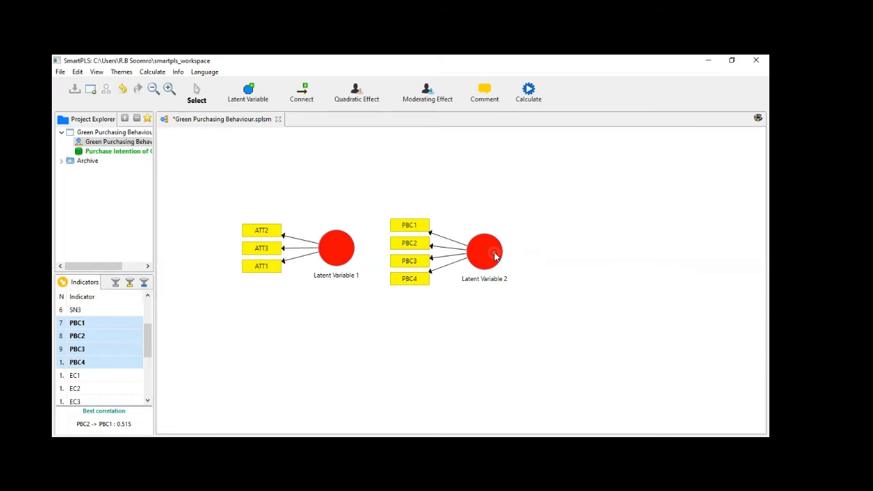
{"action": "left_click", "coordinate": [333, 249]}
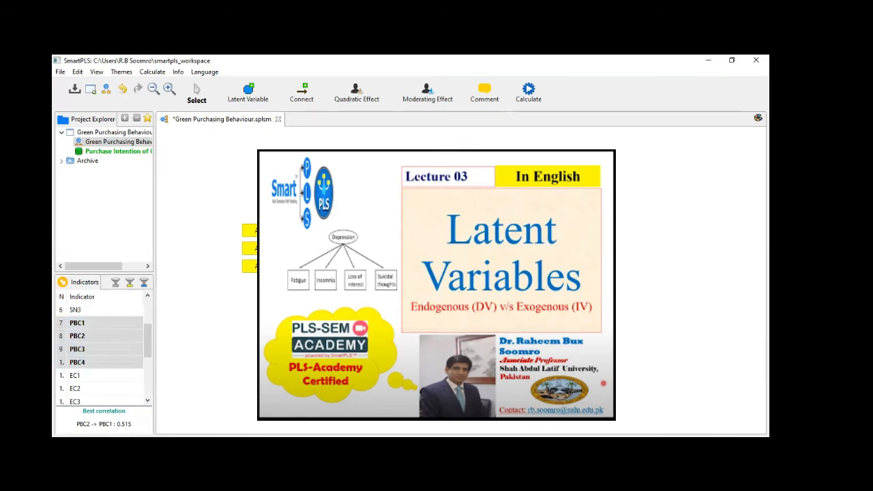
{"action": "left_click", "coordinate": [660, 332]}
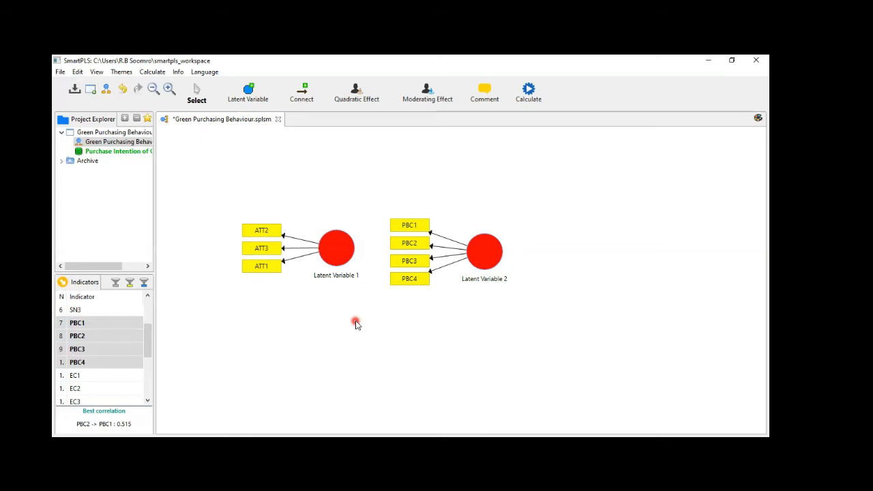
{"action": "left_click", "coordinate": [557, 263]}
Show the theme and formatting sidebar and align the PBC indicators to the right of their latent variable.
{"action": "left_click", "coordinate": [757, 119]}
{"action": "left_click", "coordinate": [484, 257]}
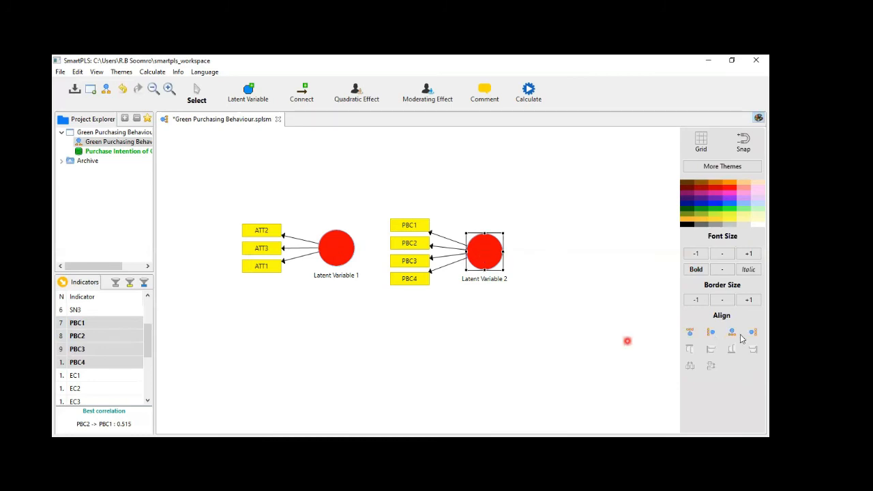
{"action": "left_click", "coordinate": [687, 338]}
{"action": "left_click", "coordinate": [695, 334]}
{"action": "left_click", "coordinate": [732, 332]}
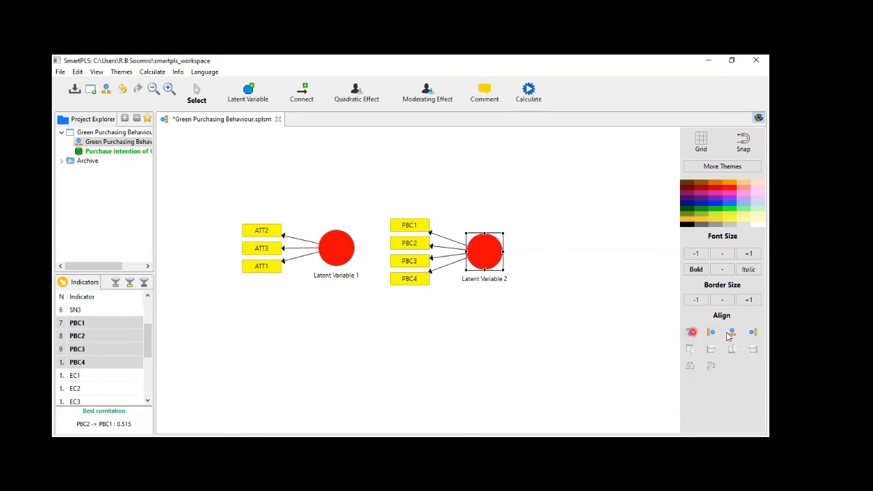
{"action": "left_click", "coordinate": [752, 332]}
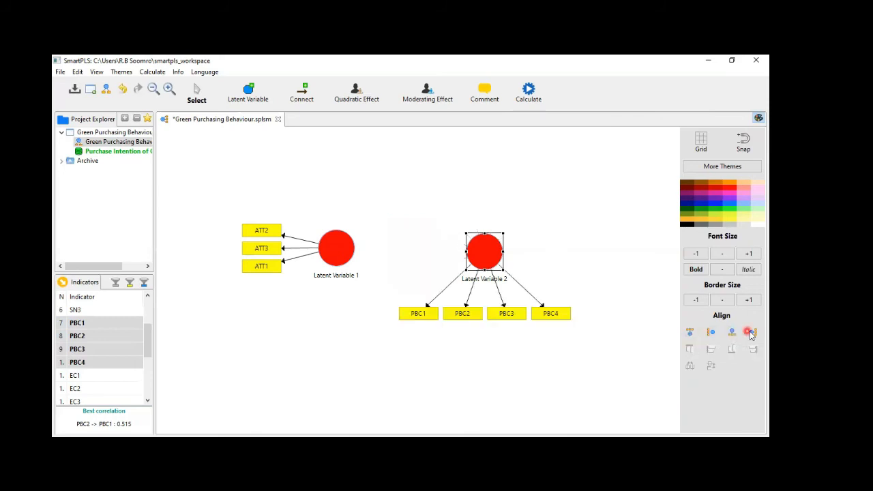
{"action": "left_click", "coordinate": [710, 334]}
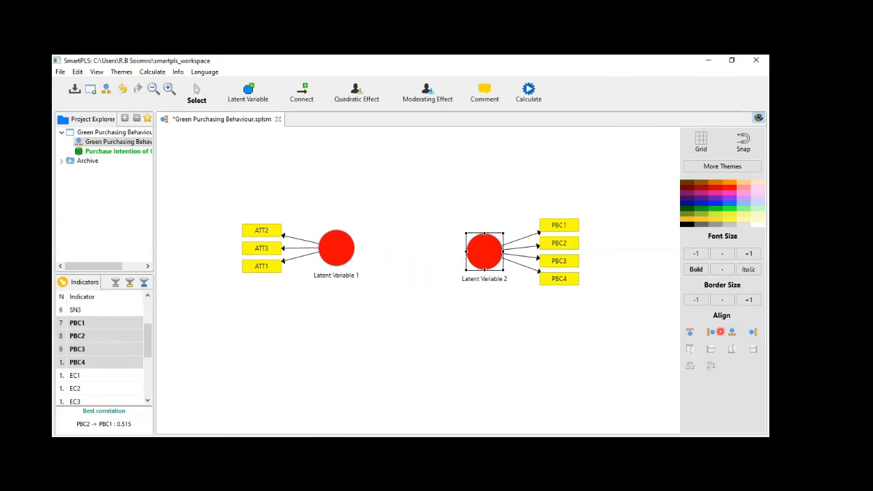
{"action": "left_click", "coordinate": [690, 333]}
{"action": "left_click", "coordinate": [711, 331]}
{"action": "left_click", "coordinate": [558, 229]}
{"action": "left_click", "coordinate": [752, 331]}
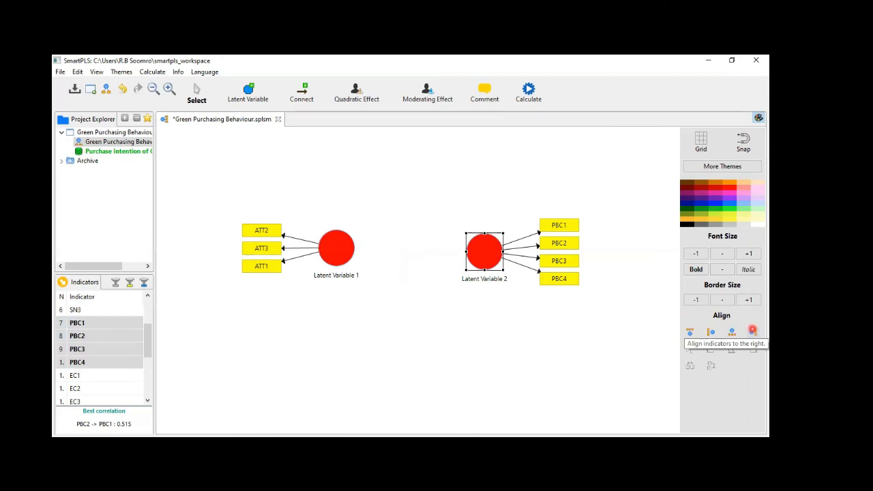
{"action": "left_click", "coordinate": [734, 333]}
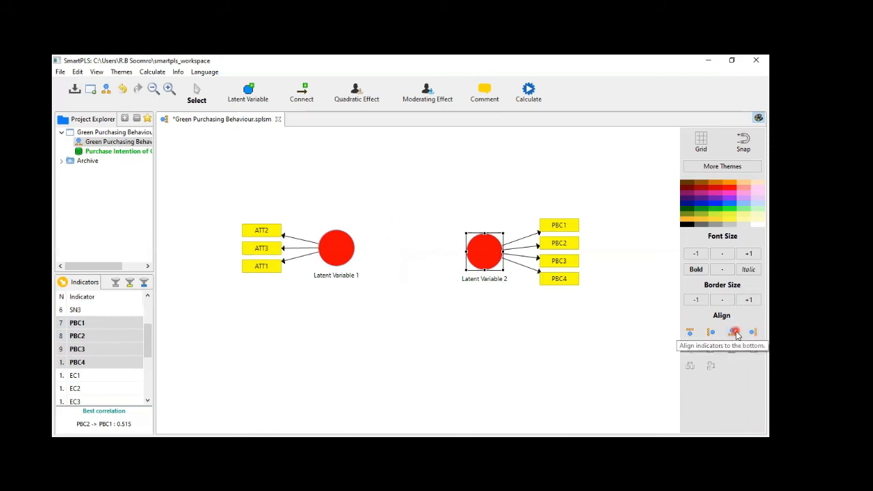
{"action": "left_click", "coordinate": [488, 322]}
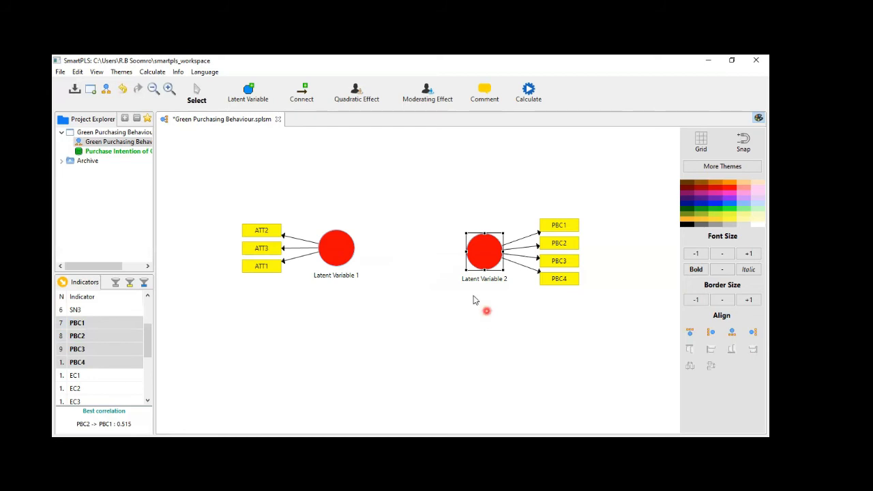
{"action": "key", "text": "Escape"}
{"action": "left_click", "coordinate": [479, 245]}
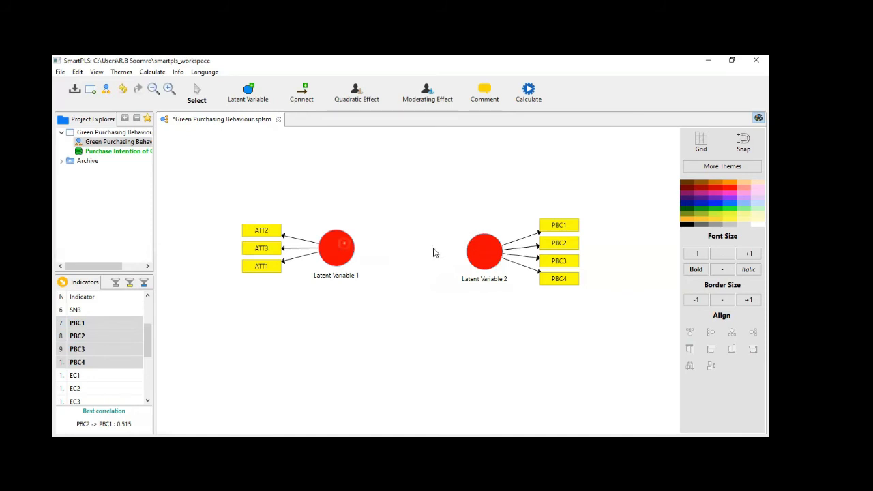
Examine the errors reported for the unconnected latent variable measured by ATT1 to ATT3.
{"action": "mouse_move", "coordinate": [348, 252]}
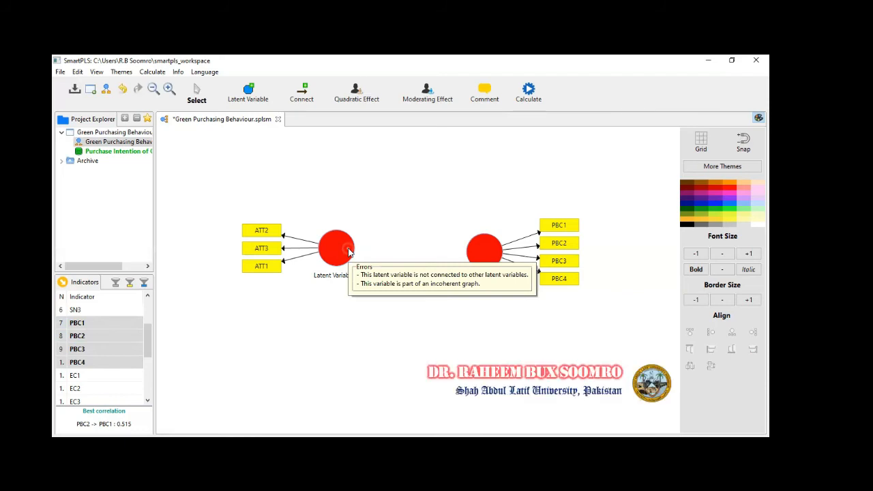
{"action": "left_click", "coordinate": [347, 249]}
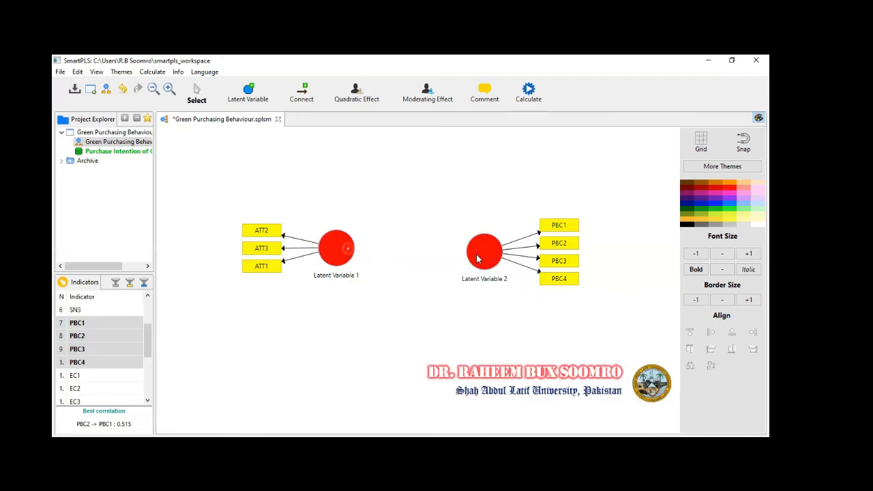
{"action": "left_click", "coordinate": [477, 258]}
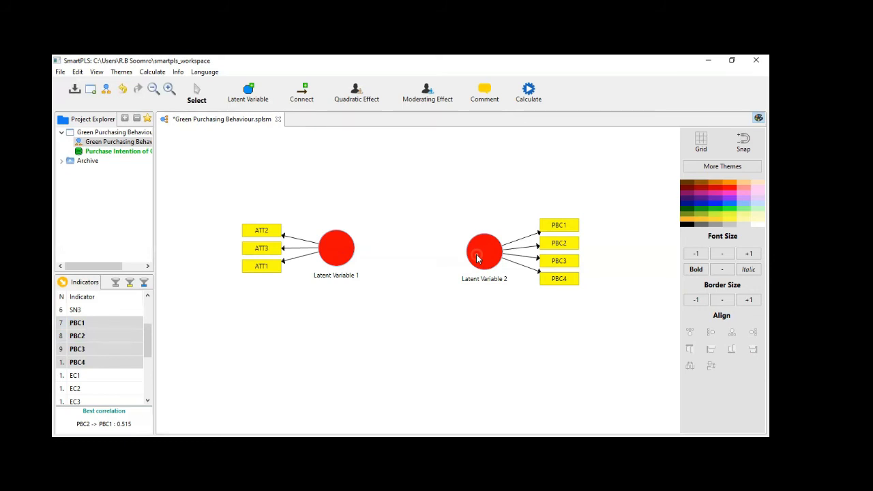
Connect the latent variable measured by ATT1 to ATT3 to the one measured by PBC1 to PBC4 with a path.
{"action": "left_click", "coordinate": [301, 98]}
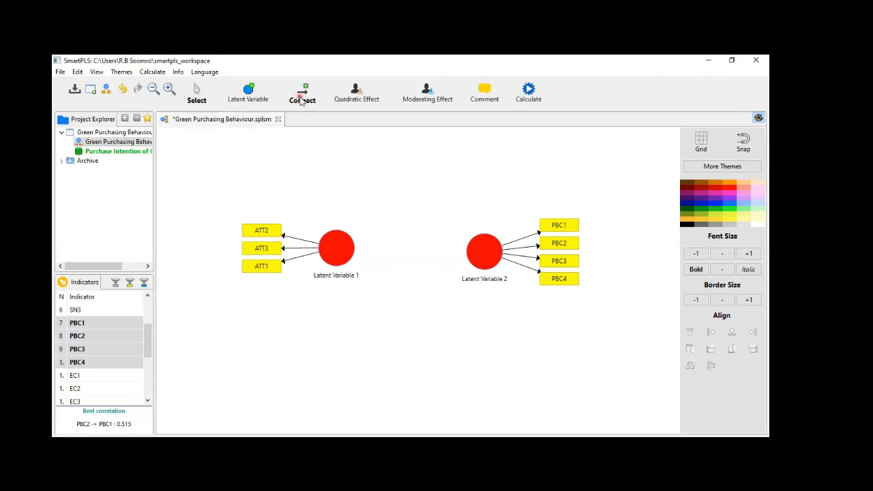
{"action": "left_click", "coordinate": [341, 254]}
{"action": "left_click", "coordinate": [475, 251]}
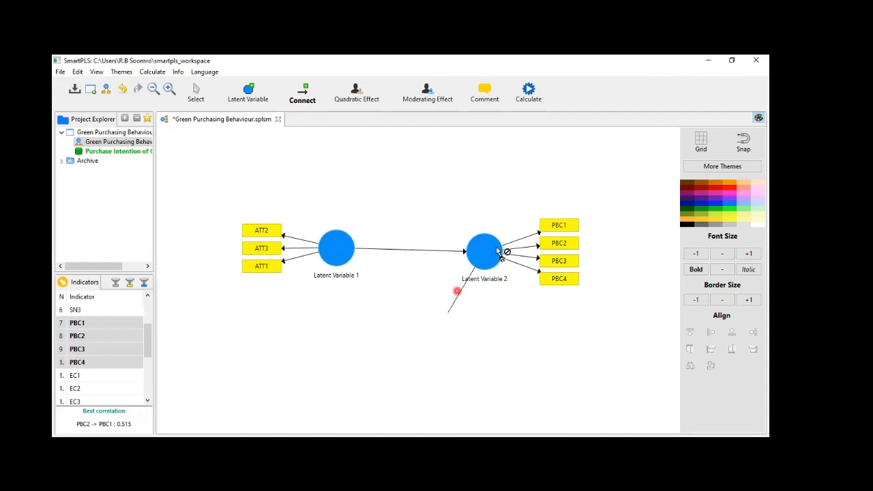
{"action": "left_click_drag", "start_coordinate": [491, 252], "coordinate": [422, 339]}
{"action": "left_click", "coordinate": [463, 251]}
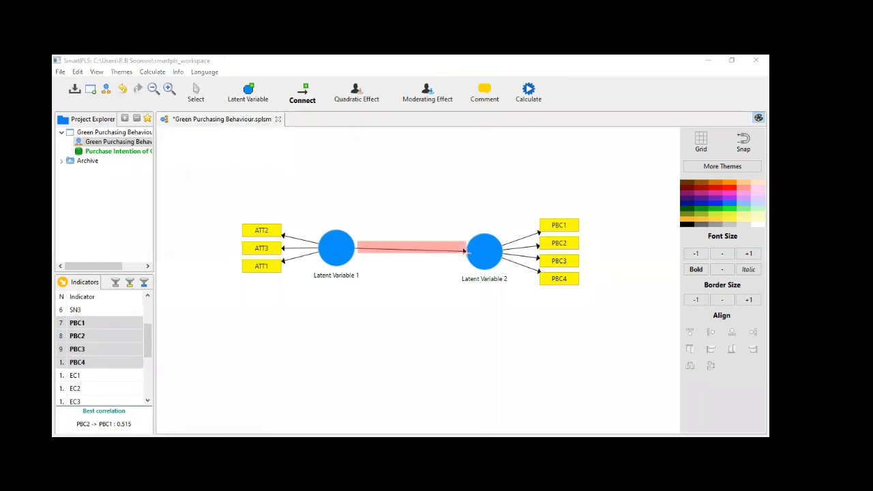
{"action": "left_click", "coordinate": [443, 268]}
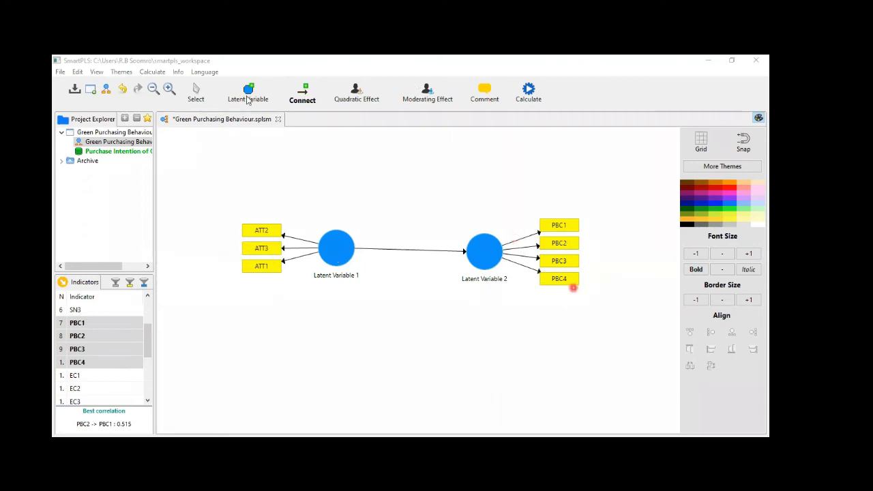
Enlarge the font of the PBC1 indicator and make its text italic and bold.
{"action": "left_click", "coordinate": [194, 89]}
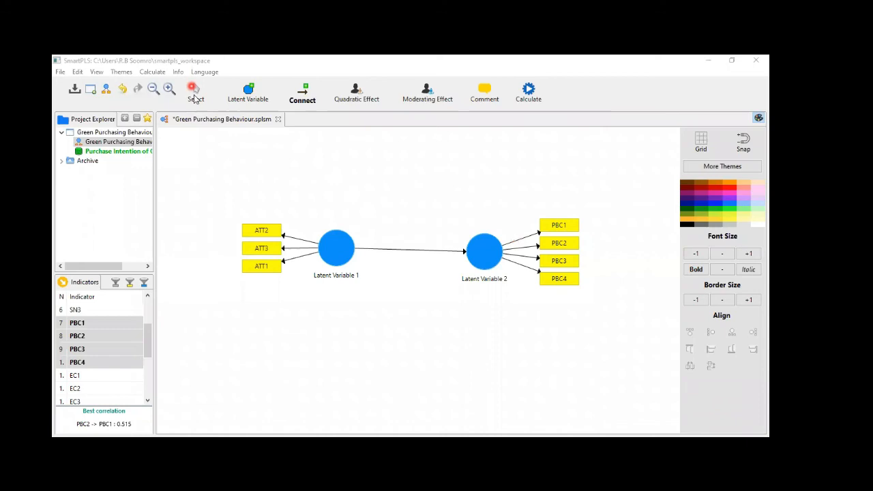
{"action": "left_click", "coordinate": [561, 229]}
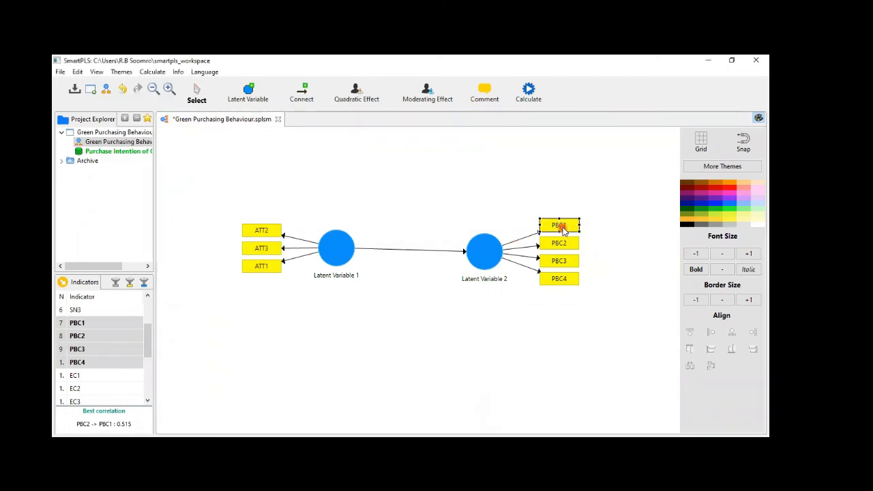
{"action": "left_click", "coordinate": [748, 255]}
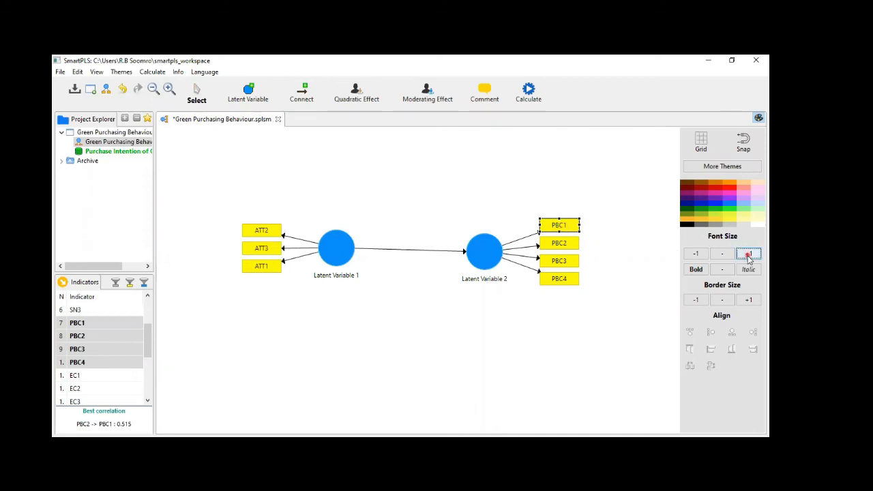
{"action": "left_click", "coordinate": [748, 255]}
{"action": "left_click", "coordinate": [748, 270]}
{"action": "left_click", "coordinate": [695, 269]}
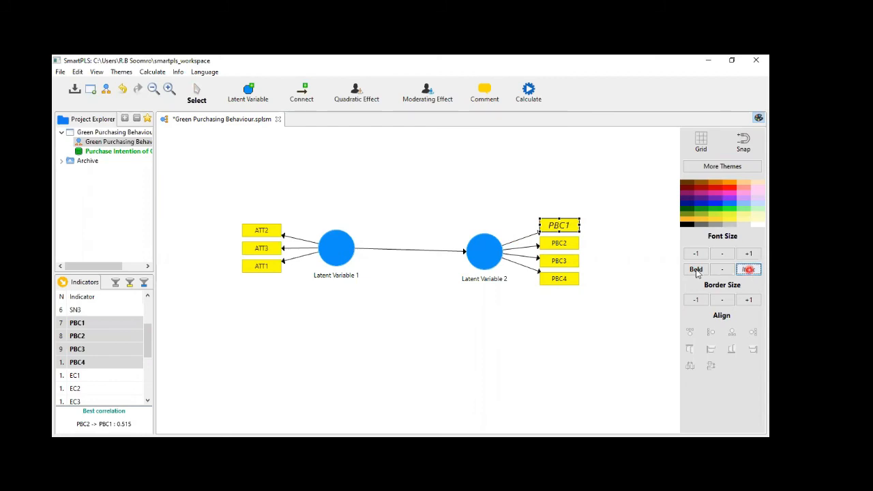
Increase the border size of the PBC1 indicator by two steps and reduce it by one.
{"action": "left_click", "coordinate": [748, 301]}
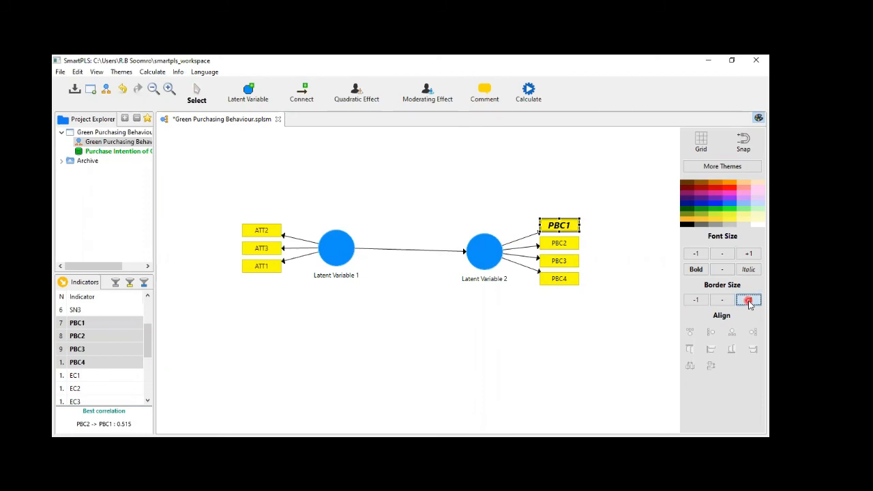
{"action": "left_click", "coordinate": [748, 300]}
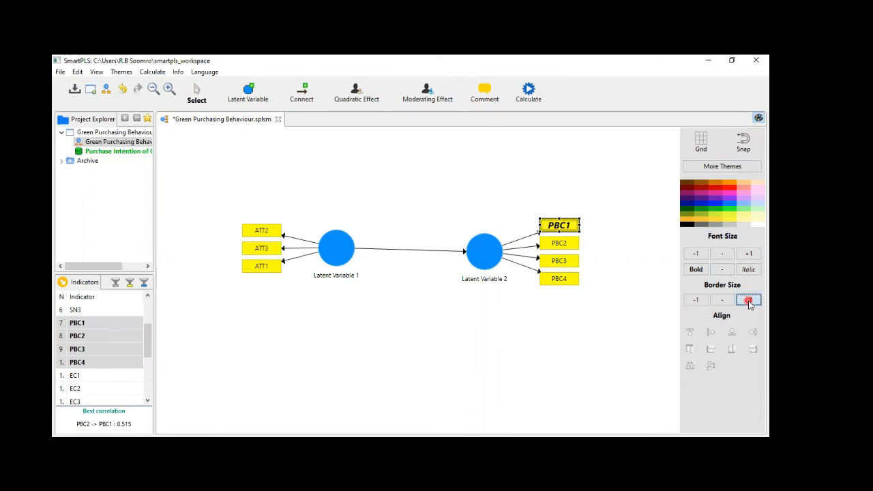
{"action": "left_click", "coordinate": [702, 303]}
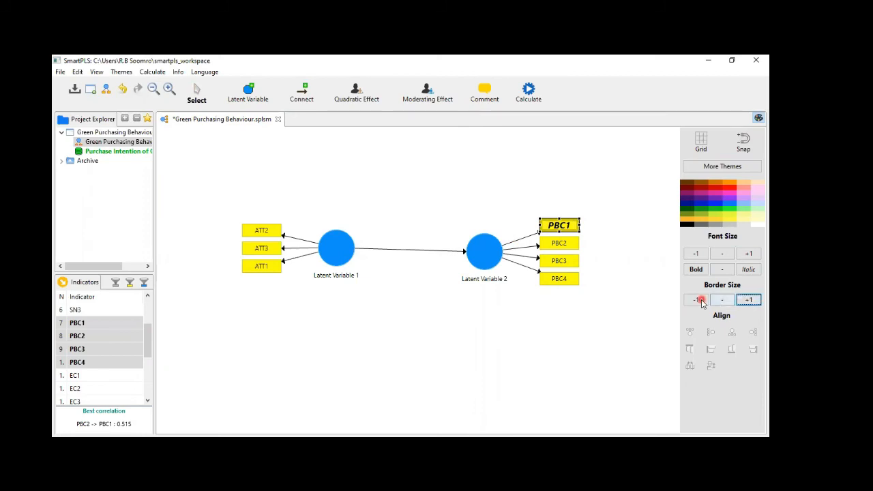
Give the PBC1 indicator a blue background and a red border.
{"action": "left_click", "coordinate": [717, 204]}
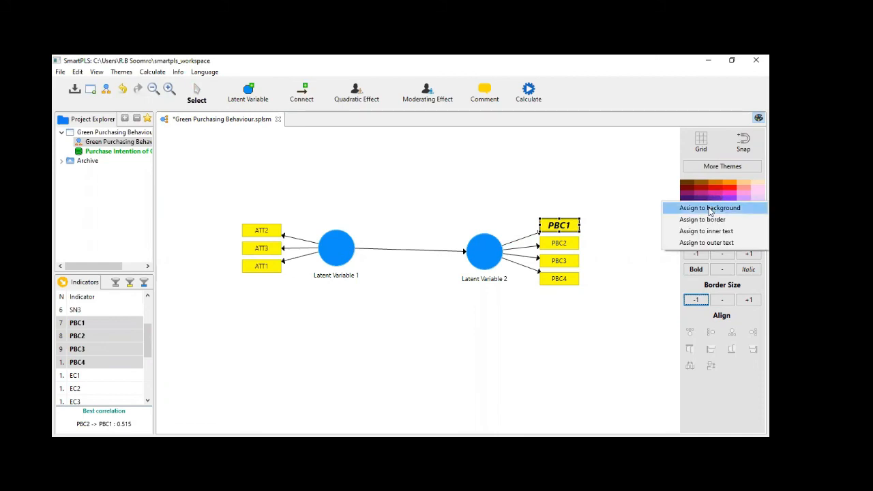
{"action": "left_click", "coordinate": [709, 209]}
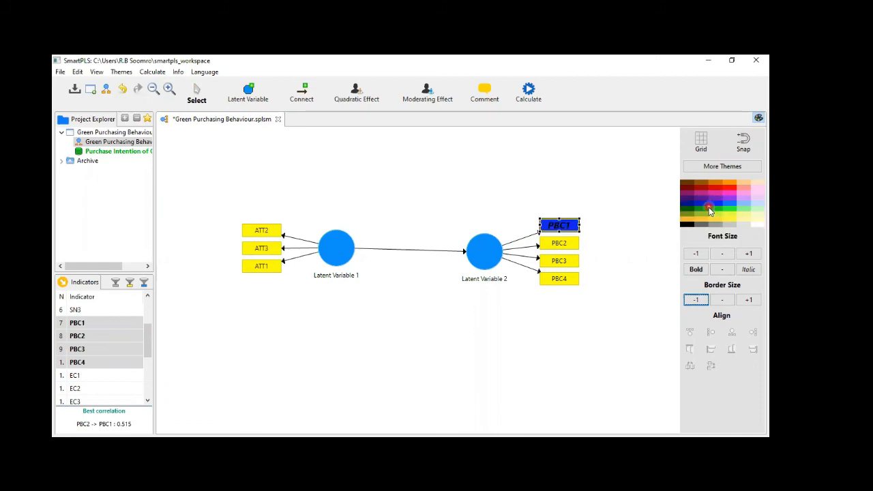
{"action": "left_click", "coordinate": [716, 217]}
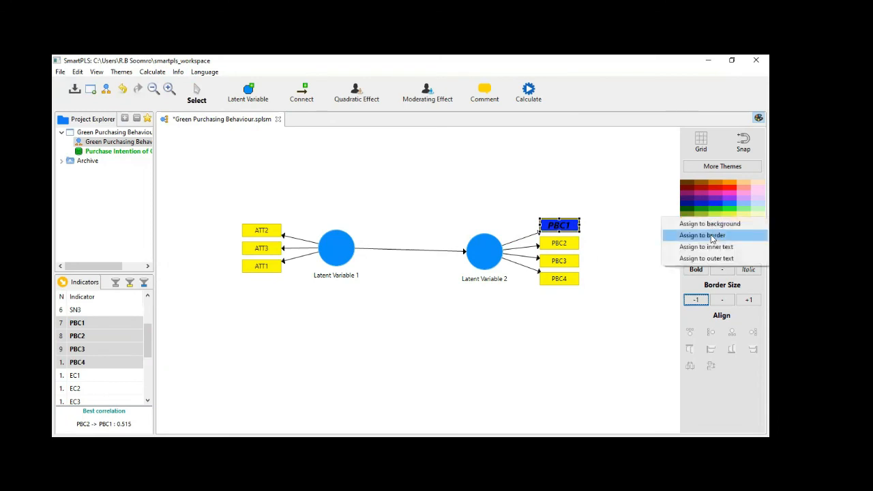
{"action": "left_click", "coordinate": [711, 237]}
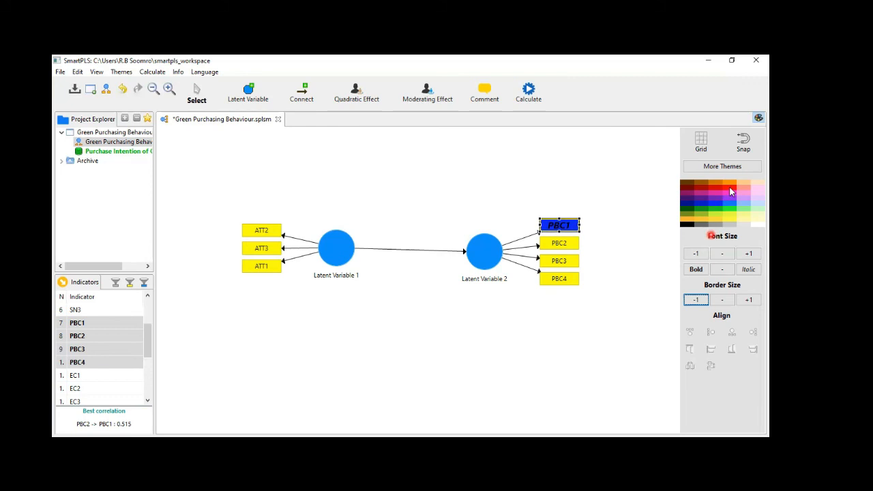
{"action": "left_click", "coordinate": [730, 191]}
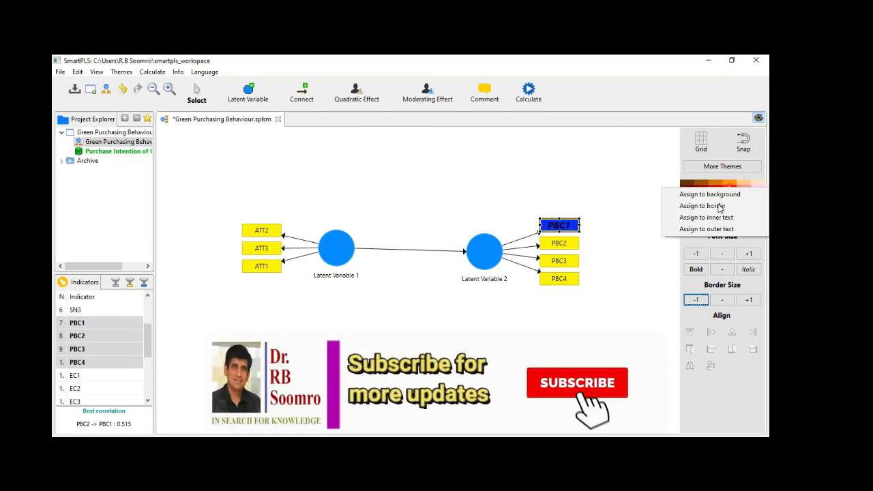
{"action": "left_click", "coordinate": [716, 203]}
{"action": "left_click", "coordinate": [610, 250]}
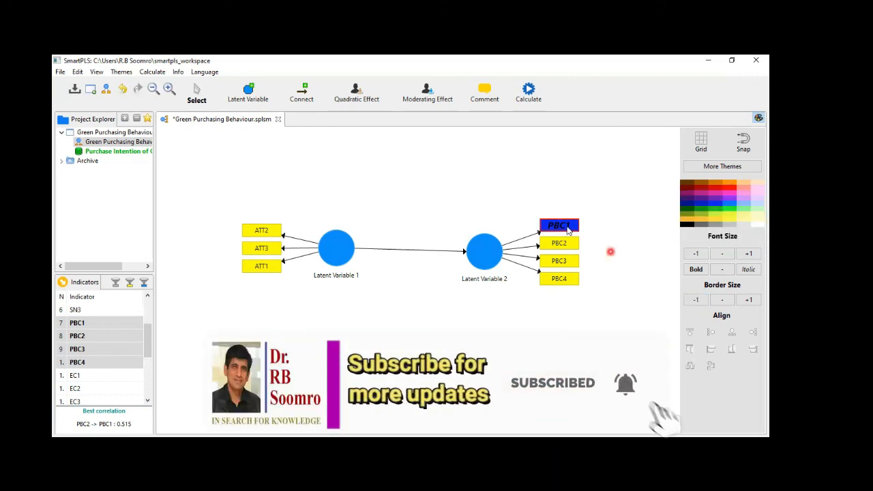
Assign black to the inner text of the PBC1 indicator.
{"action": "left_click", "coordinate": [566, 226]}
{"action": "left_click", "coordinate": [714, 224]}
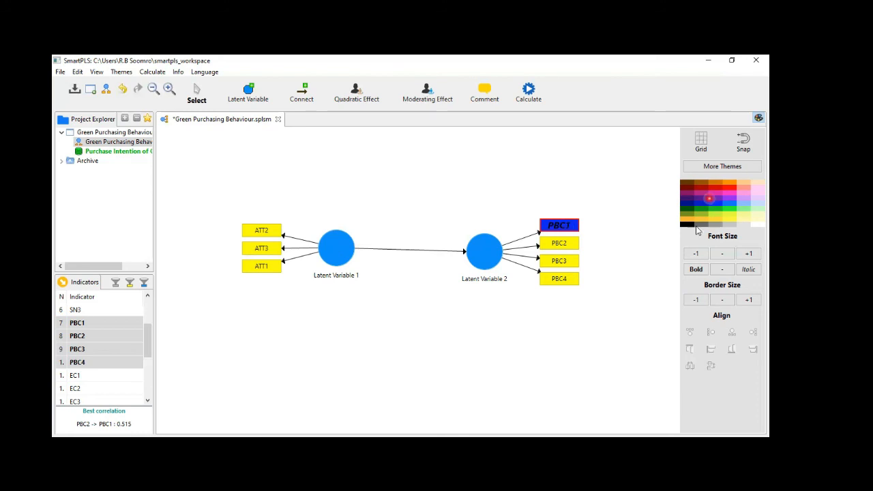
{"action": "left_click", "coordinate": [686, 225]}
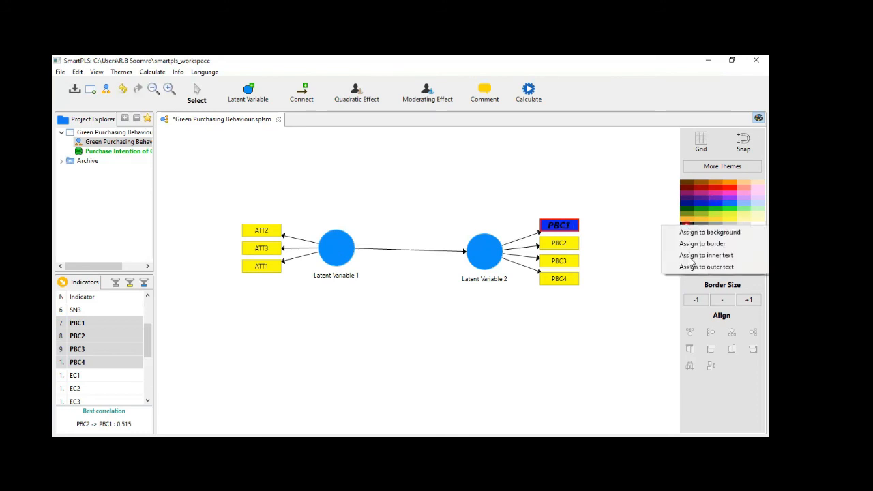
{"action": "left_click", "coordinate": [690, 256]}
{"action": "left_click", "coordinate": [527, 258]}
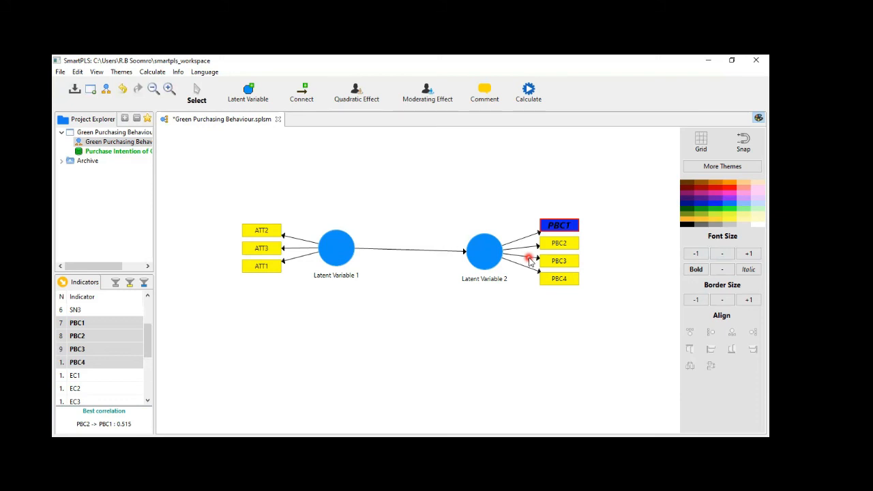
Change the background of Latent Variable 2 to orange.
{"action": "left_click", "coordinate": [482, 258]}
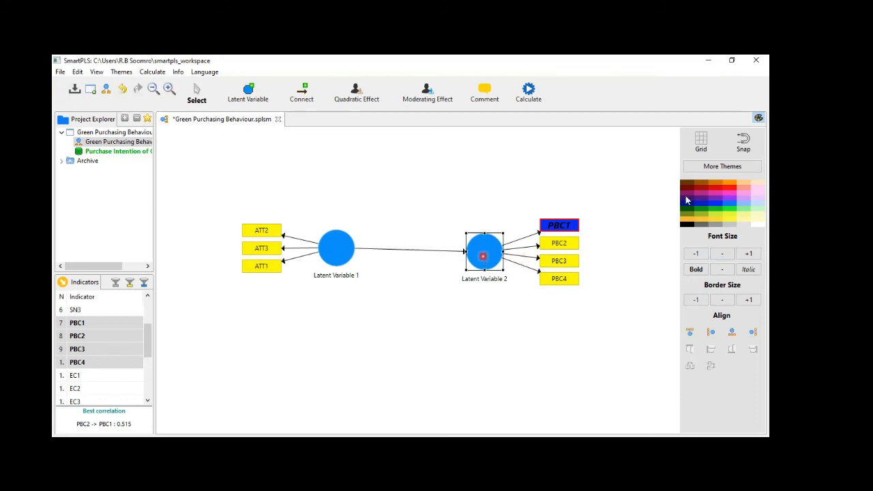
{"action": "left_click", "coordinate": [728, 185]}
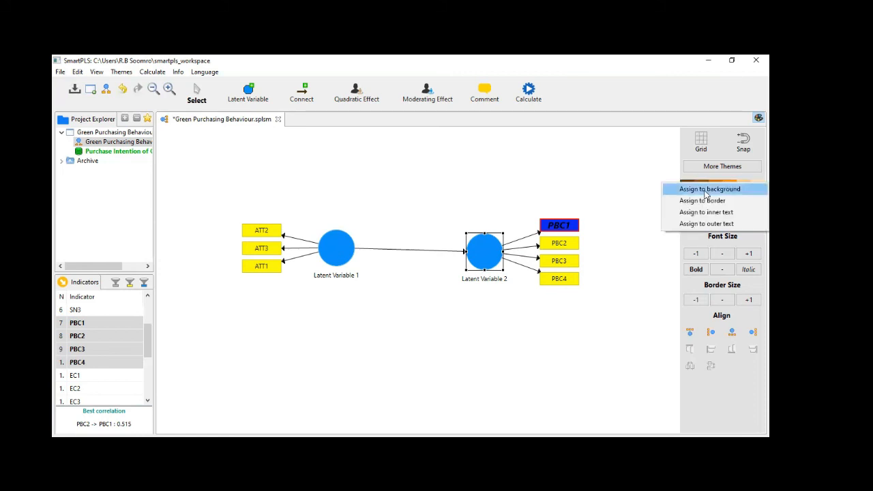
{"action": "left_click", "coordinate": [706, 190]}
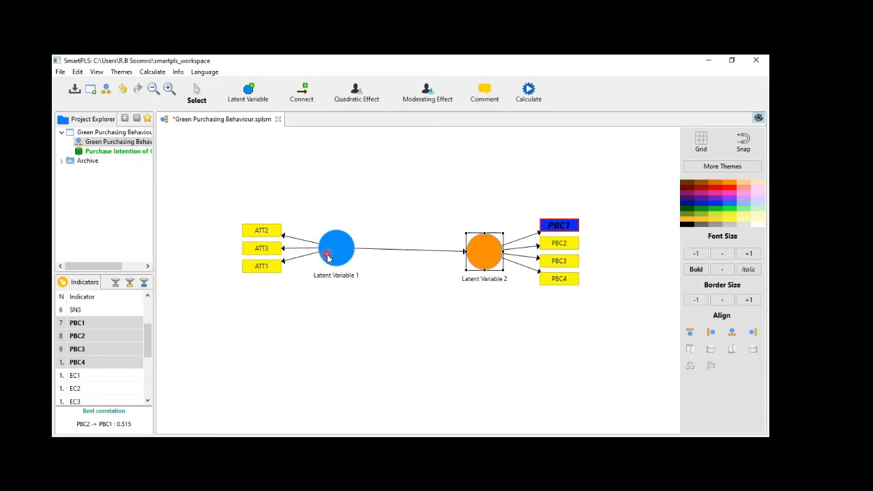
Undo the orange background of Latent Variable 2 and the colour changes made to the PBC1 indicator.
{"action": "key", "text": "ctrl+z"}
{"action": "key", "text": "ctrl+z"}
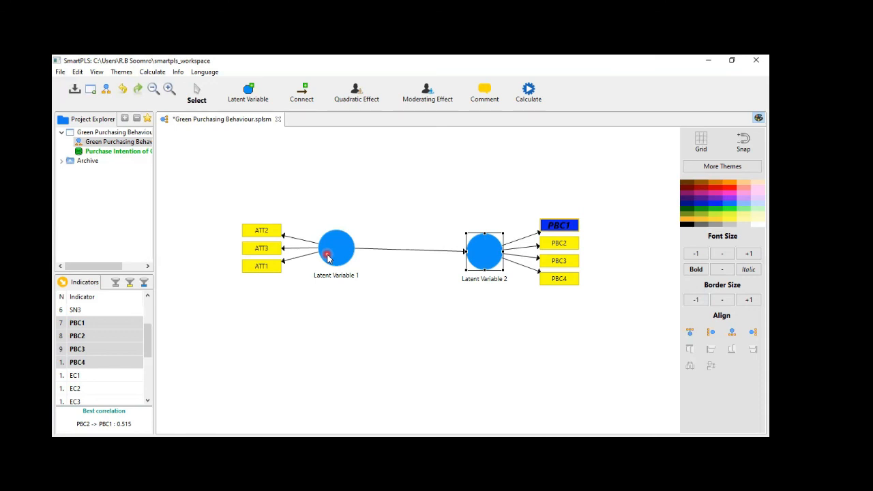
{"action": "key", "text": "ctrl+z"}
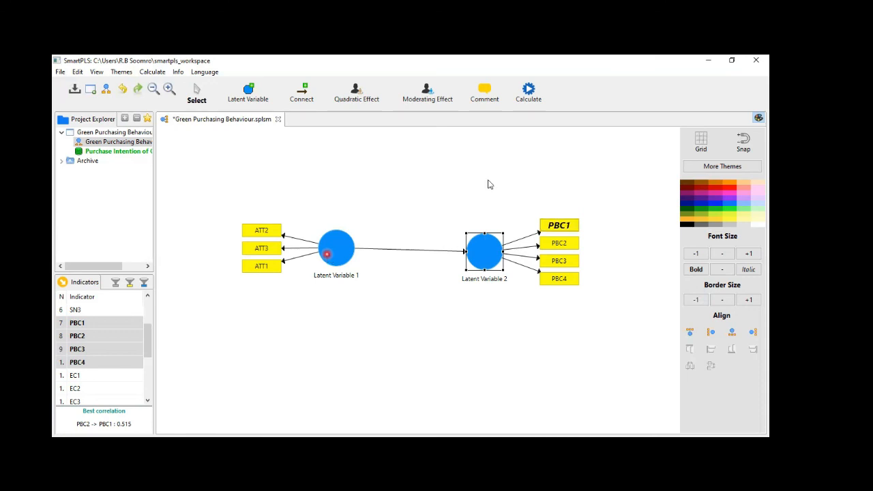
Move Latent Variable 1 and its indicators roughly level with Latent Variable 2, showing the grid only during the move.
{"action": "left_click", "coordinate": [704, 144]}
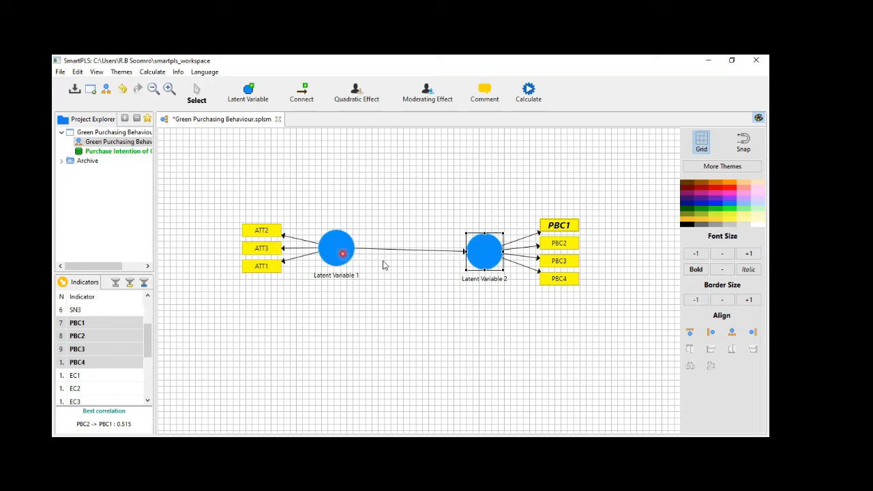
{"action": "left_click", "coordinate": [343, 267]}
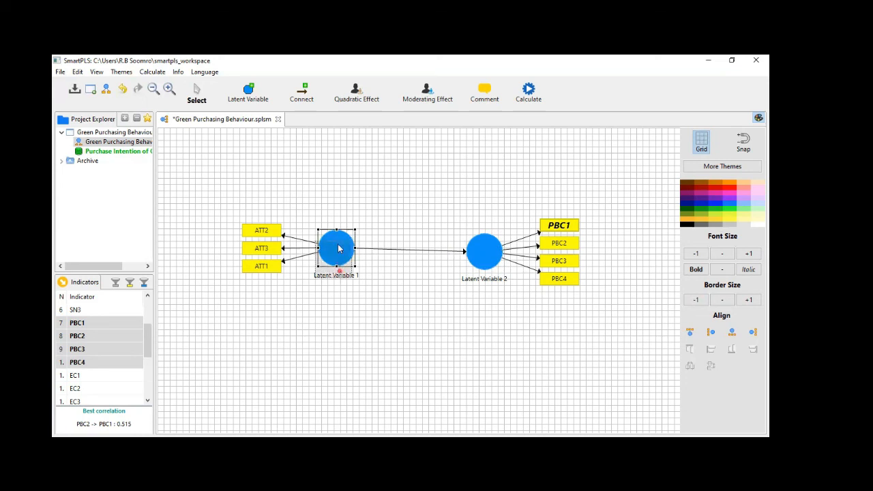
{"action": "mouse_move", "coordinate": [342, 245]}
{"action": "left_mouse_down"}
{"action": "mouse_move", "coordinate": [339, 254]}
{"action": "mouse_move", "coordinate": [336, 239]}
{"action": "left_mouse_up"}
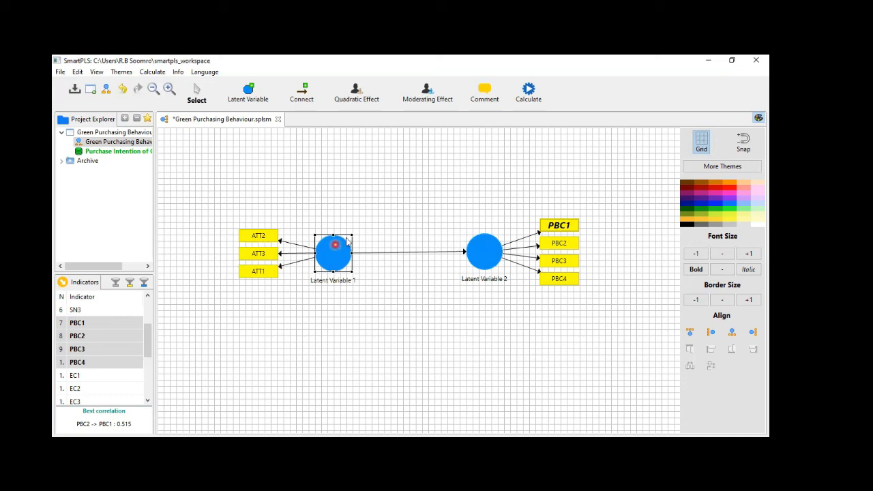
{"action": "left_click", "coordinate": [347, 238]}
{"action": "left_click", "coordinate": [702, 141]}
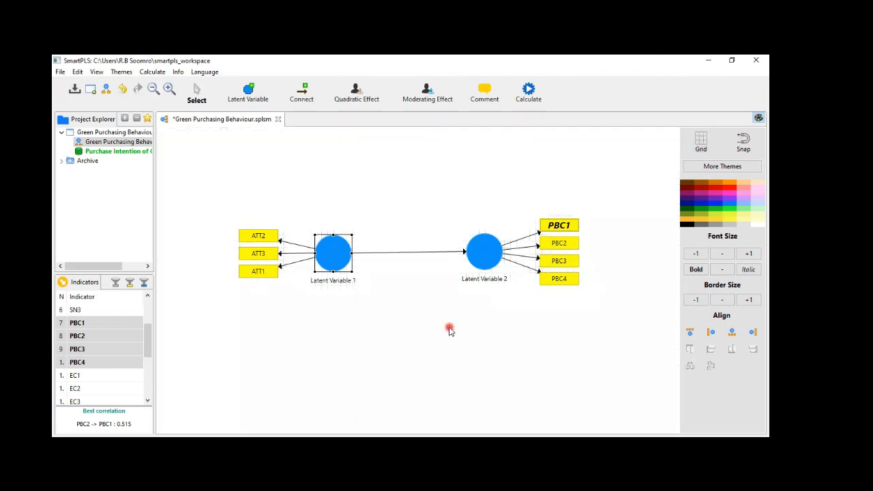
Filter the indicator list to all, only used, and only unused indicators in turn, and look through the unused ones.
{"action": "left_click", "coordinate": [116, 284]}
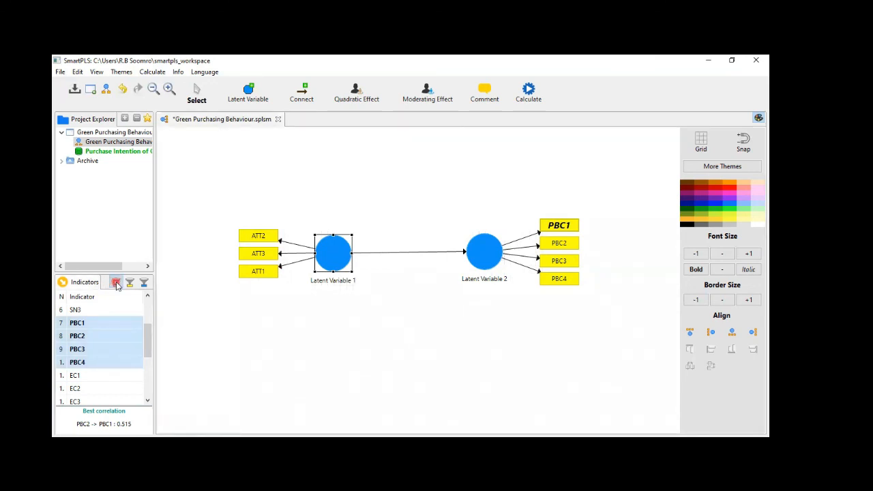
{"action": "left_click", "coordinate": [102, 339]}
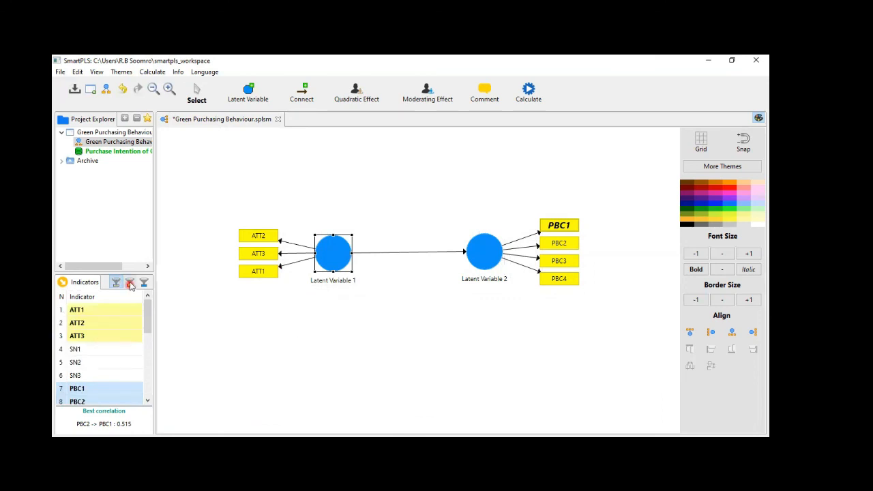
{"action": "left_click", "coordinate": [131, 285]}
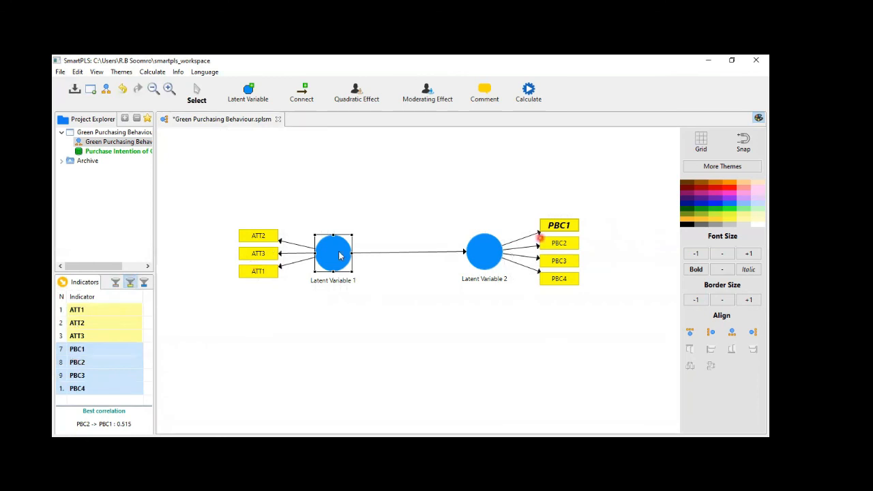
{"action": "left_click", "coordinate": [144, 283]}
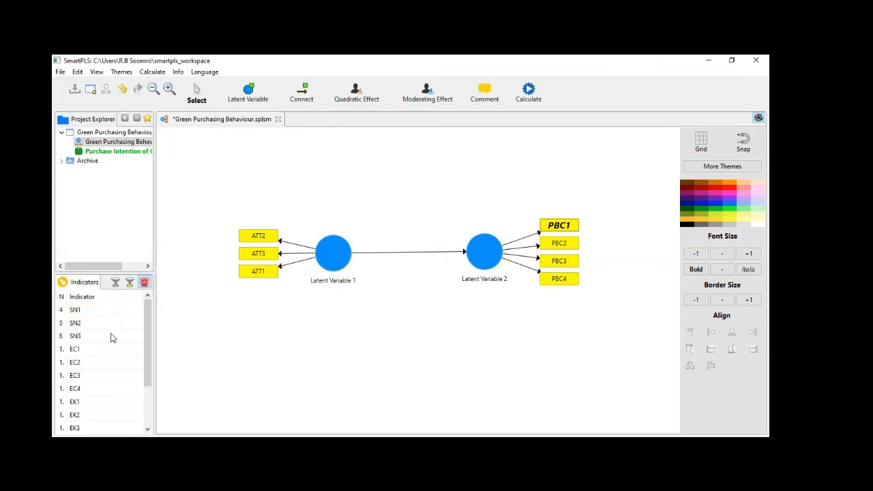
{"action": "left_click", "coordinate": [113, 336]}
{"action": "scroll", "coordinate": [112, 336], "scroll_direction": "down", "scroll_amount": 2}
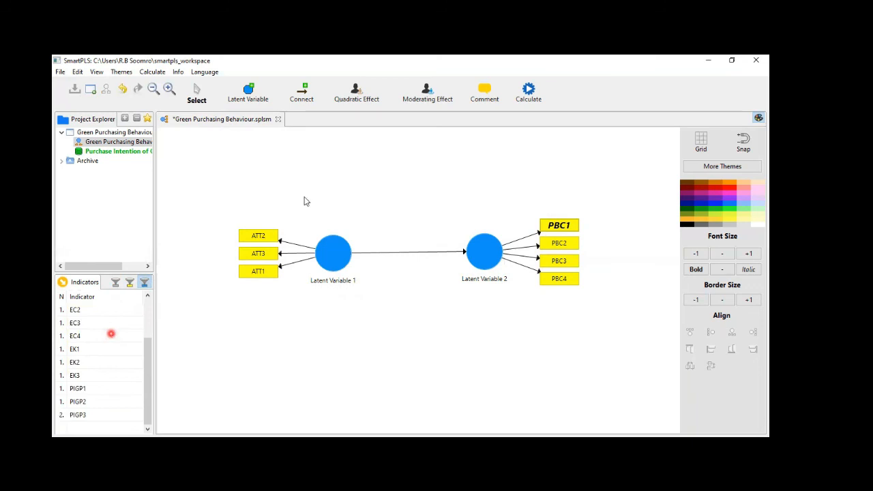
View the list of available calculation methods and close it without running any.
{"action": "left_click", "coordinate": [530, 93]}
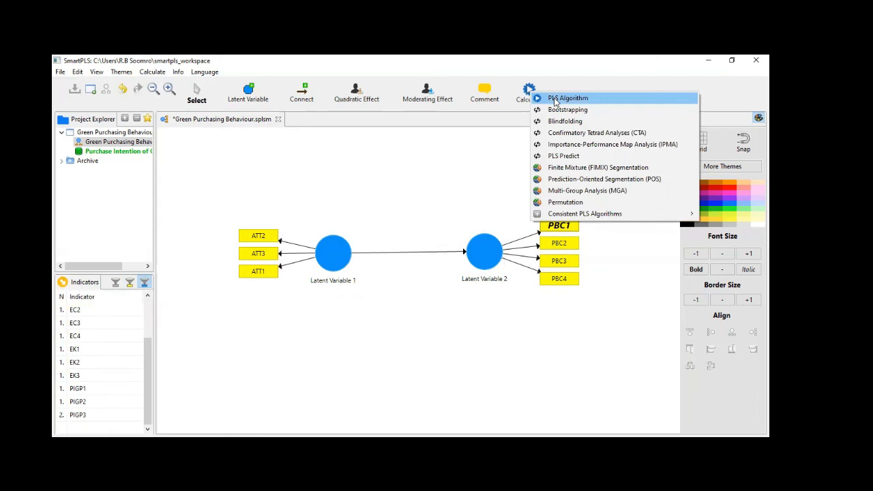
{"action": "left_click", "coordinate": [445, 331]}
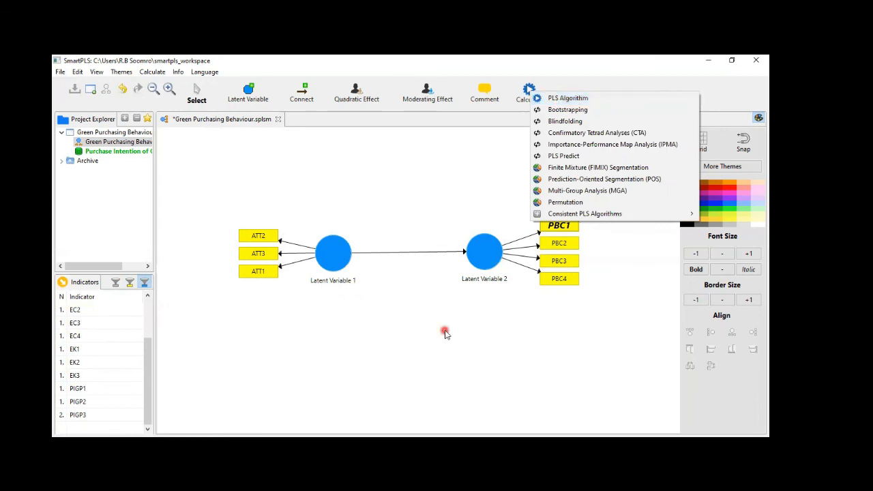
{"action": "left_click", "coordinate": [366, 338]}
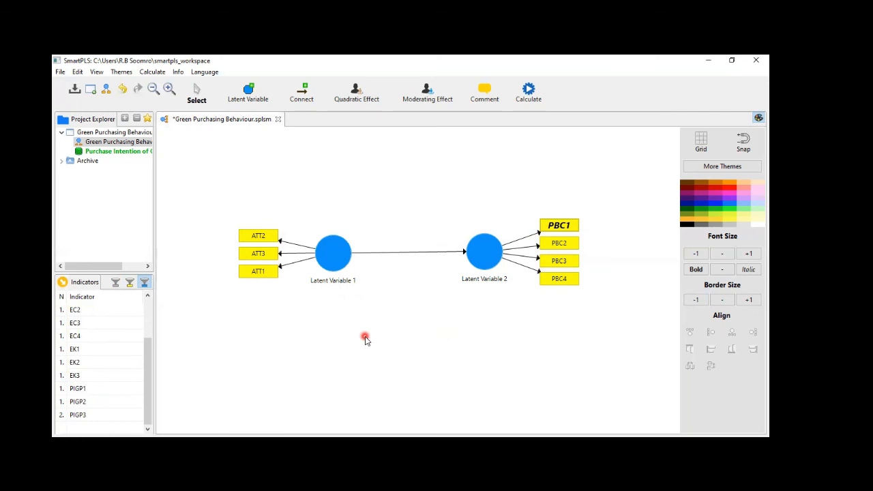
Rename Latent Variable 1, measured by ATT1 to ATT3, as Att.
{"action": "left_click", "coordinate": [333, 283]}
{"action": "left_click", "coordinate": [333, 258]}
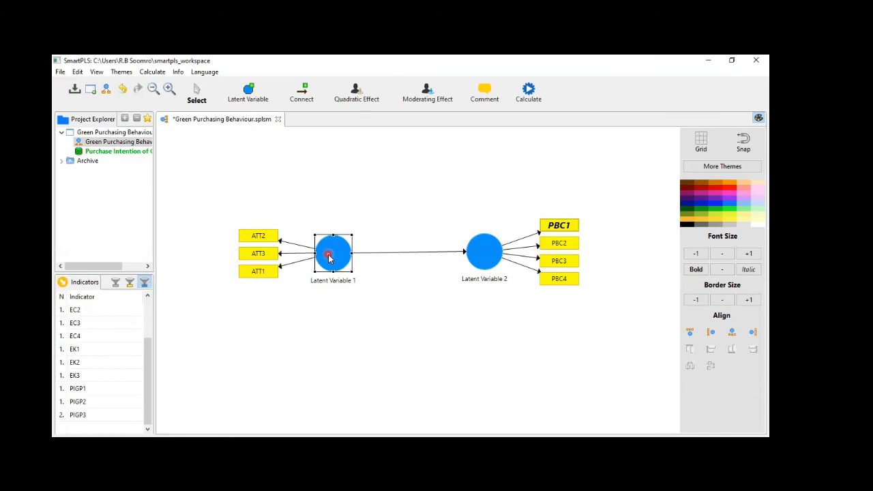
{"action": "right_click", "coordinate": [329, 256]}
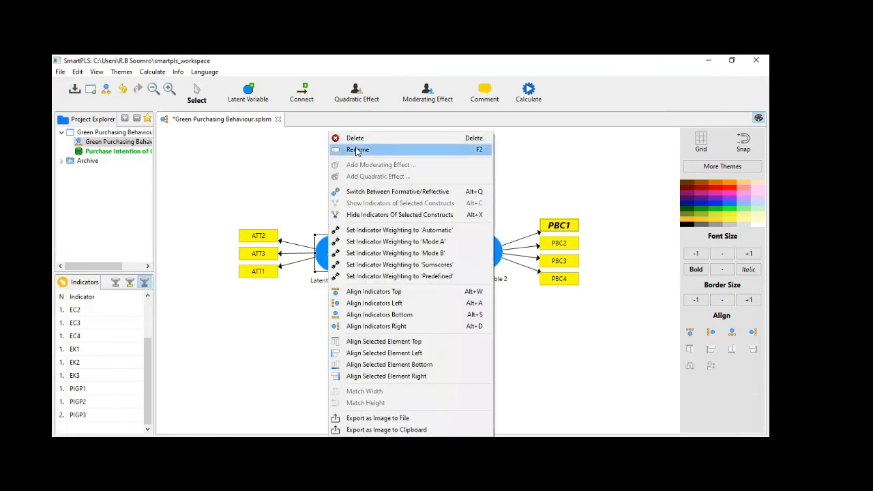
{"action": "key", "text": "Return"}
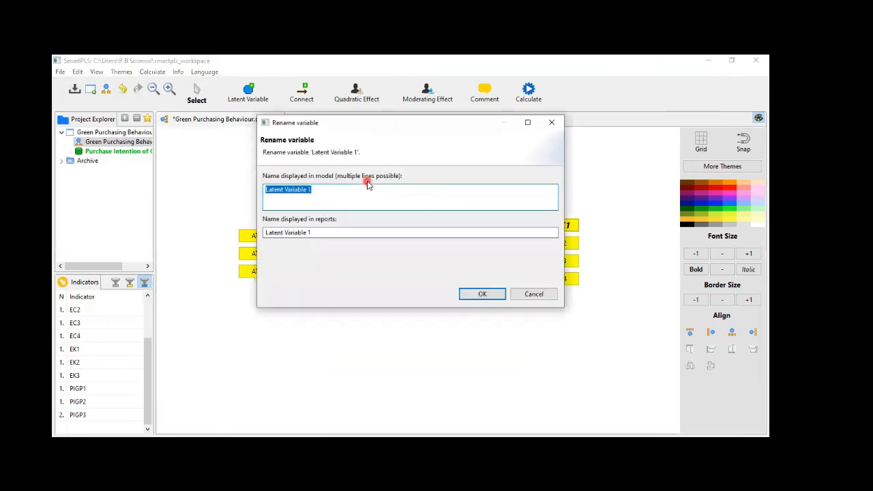
{"action": "type", "text": "Att"}
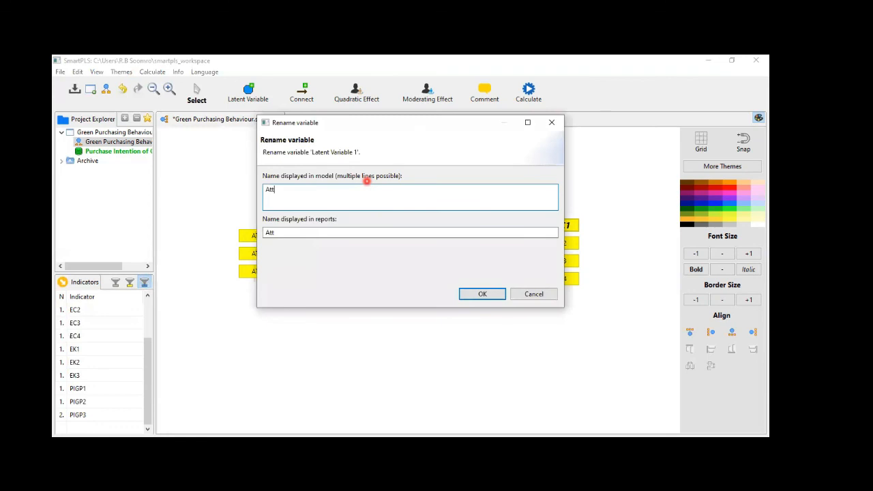
{"action": "left_click", "coordinate": [475, 300]}
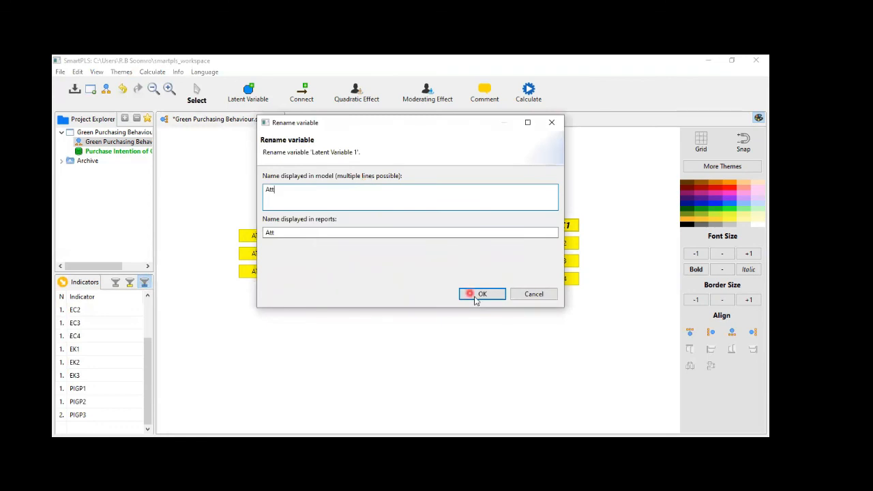
Rename Latent Variable 2, measured by PBC1 to PBC4, as PBC.
{"action": "right_click", "coordinate": [489, 246]}
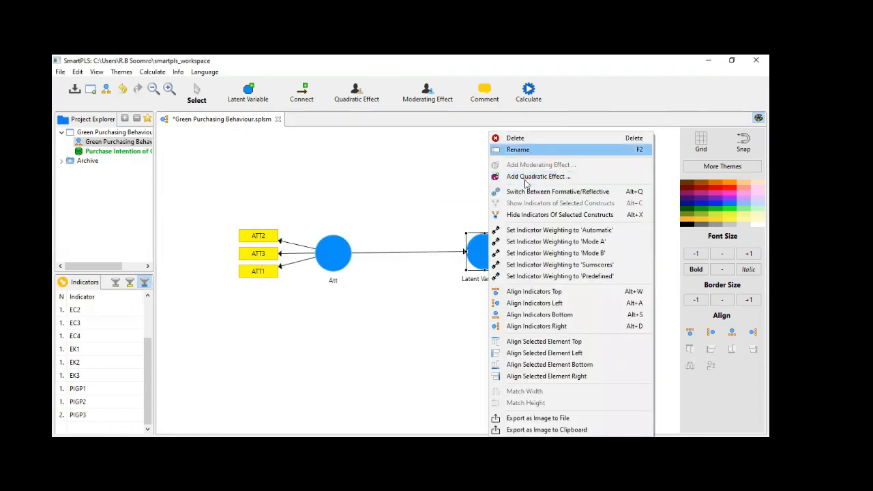
{"action": "left_click", "coordinate": [513, 150]}
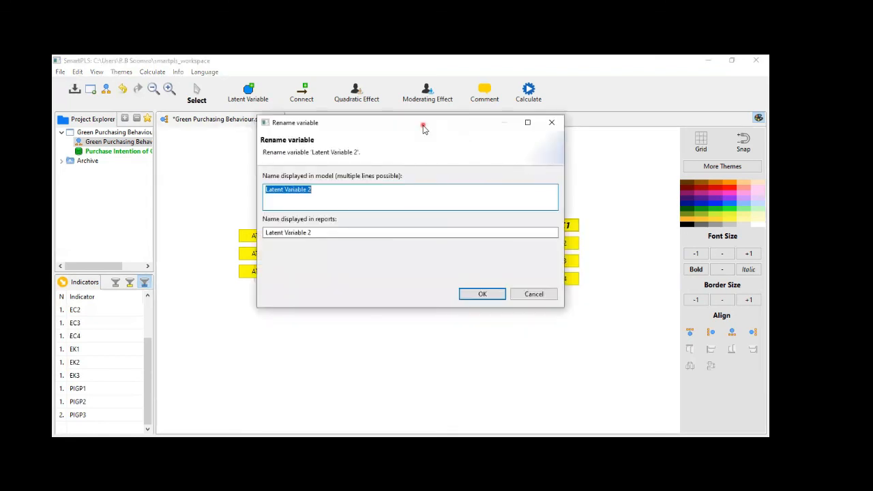
{"action": "left_click_drag", "start_coordinate": [423, 127], "coordinate": [411, 128]}
{"action": "type", "text": "PB"}
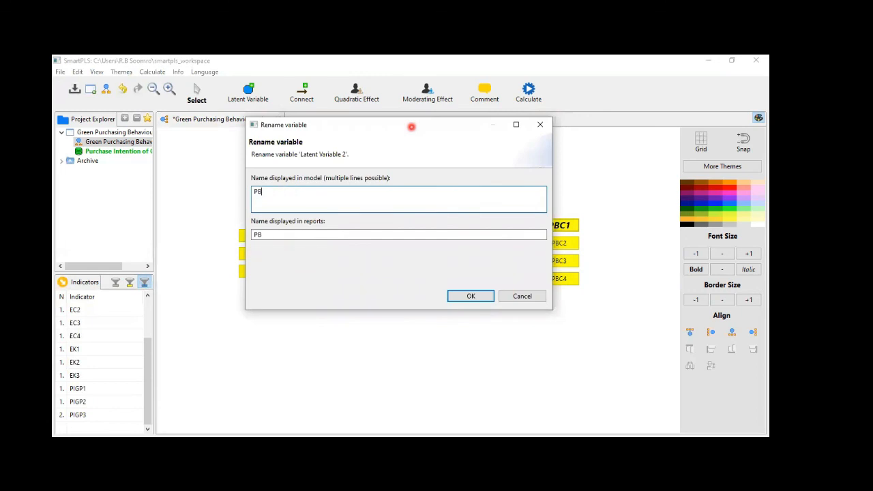
{"action": "type", "text": "C"}
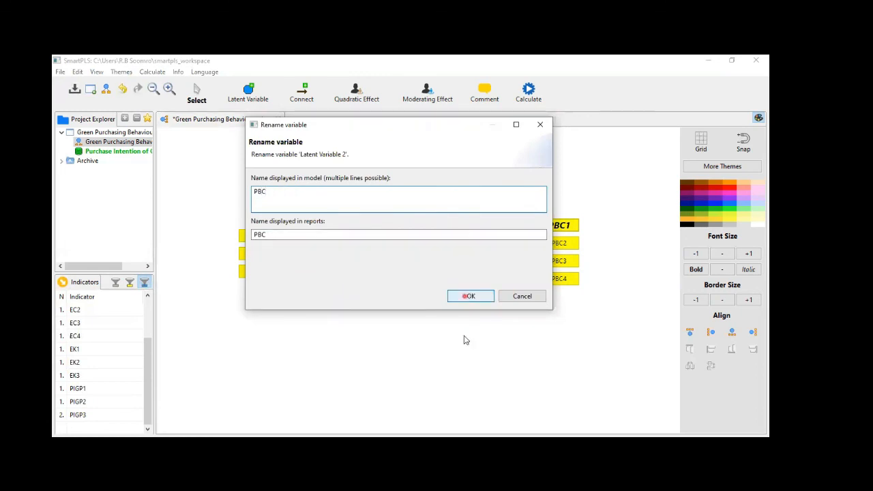
{"action": "left_click", "coordinate": [465, 296]}
{"action": "left_click", "coordinate": [464, 337]}
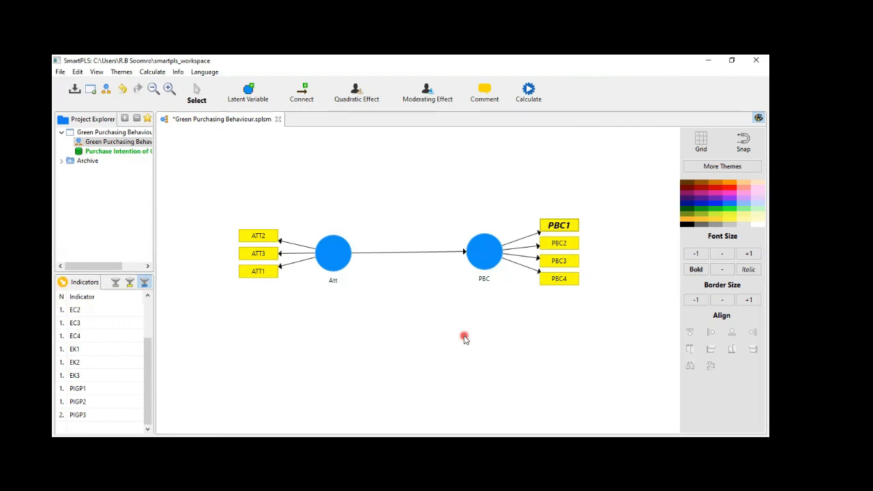